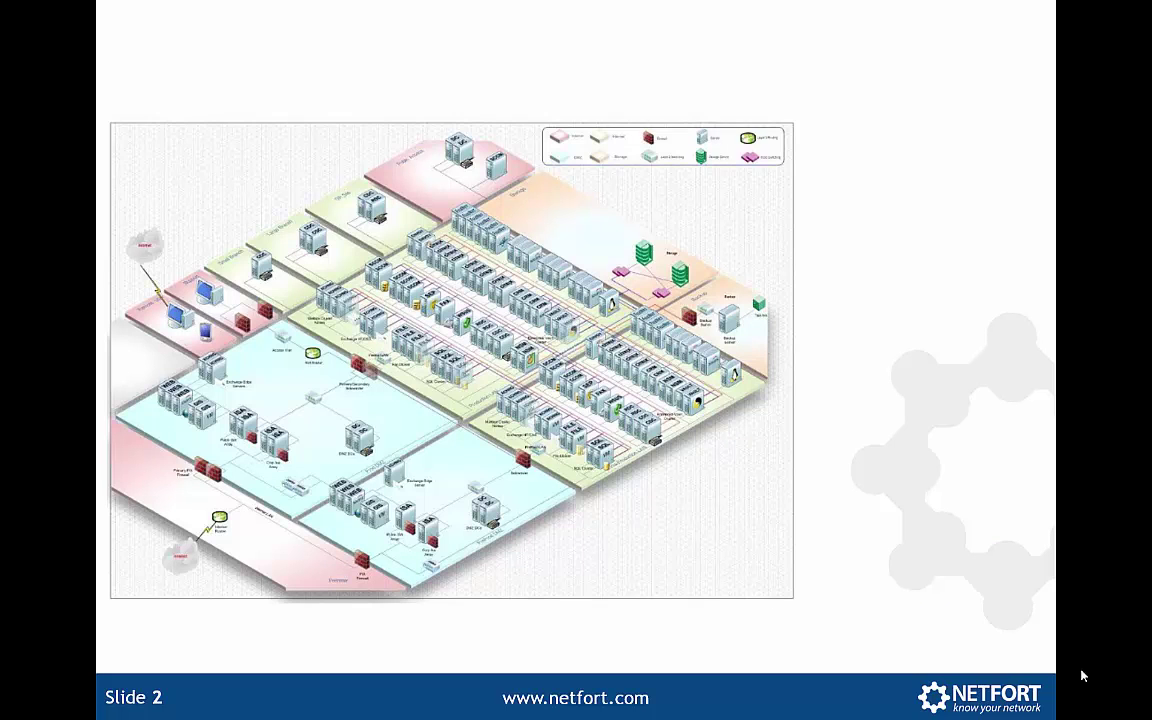
pyautogui.click(802, 716)
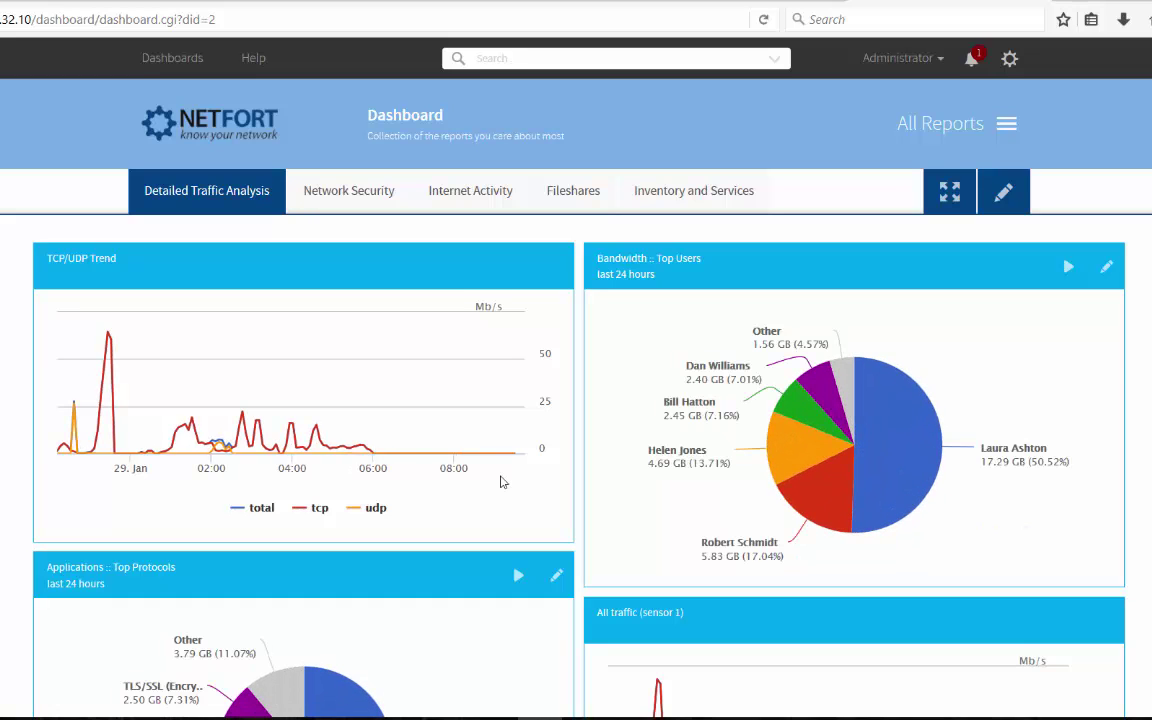
# - Search the stored network data by the user's first name over the last 24 hours
pyautogui.click(778, 60)
pyautogui.click(524, 180)
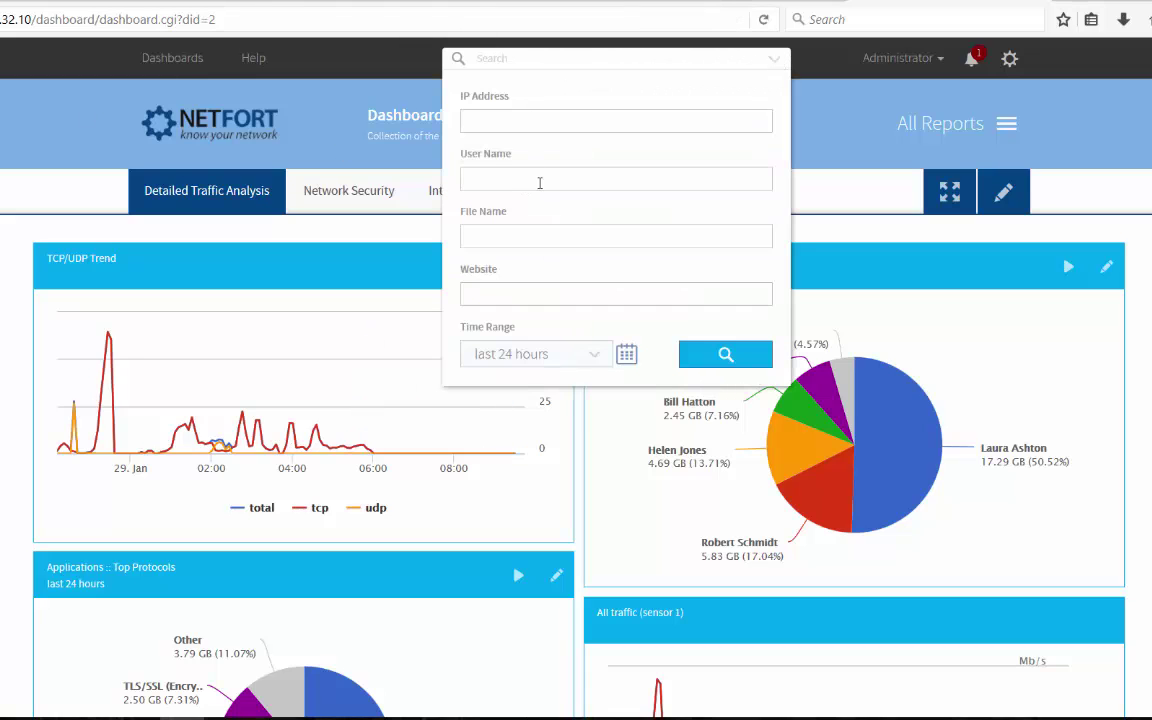
pyautogui.write('He')
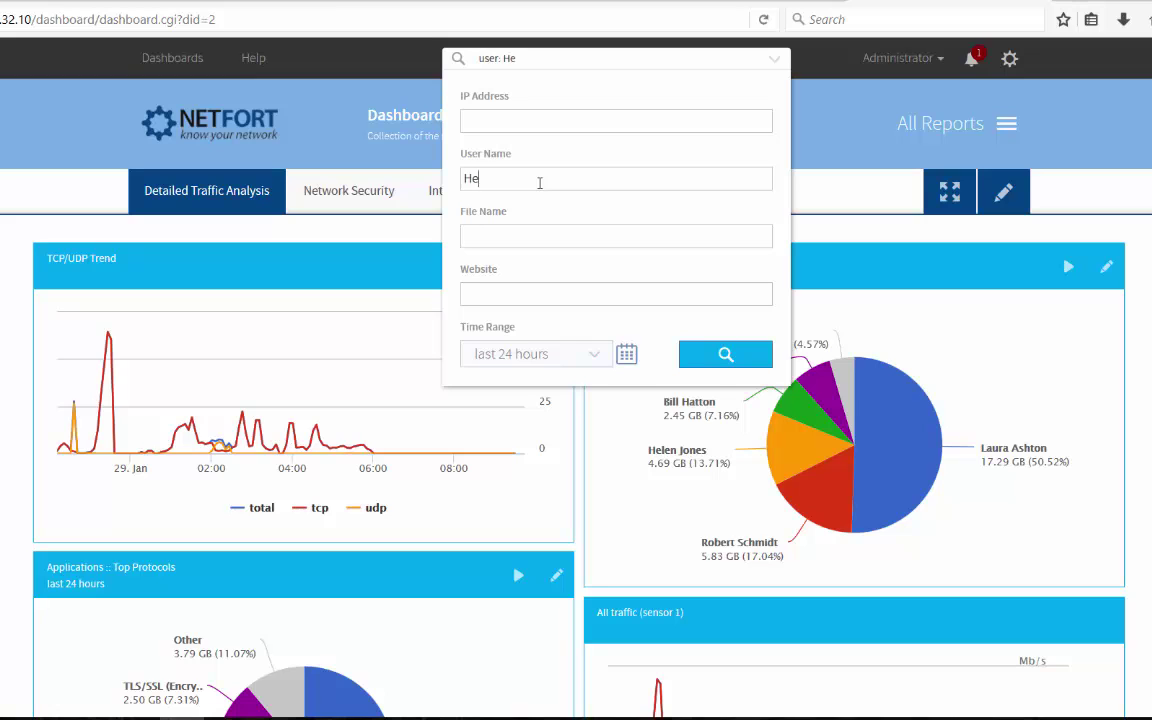
pyautogui.write('len')
pyautogui.click(625, 355)
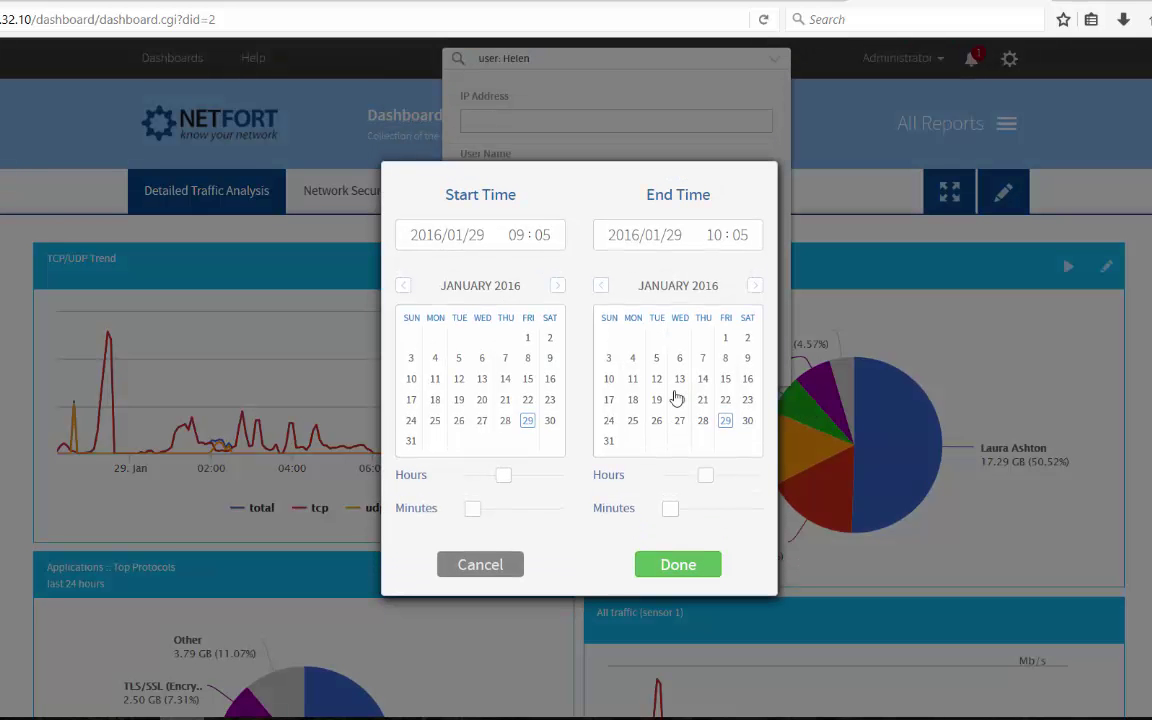
pyautogui.click(480, 564)
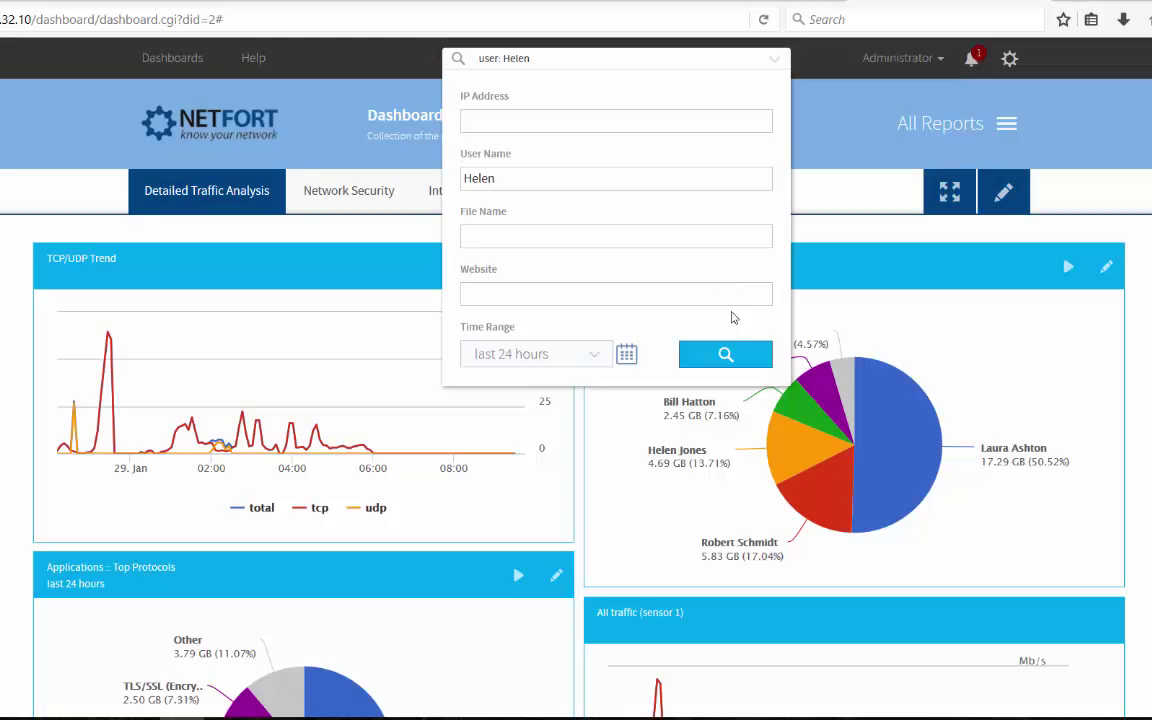
pyautogui.click(726, 354)
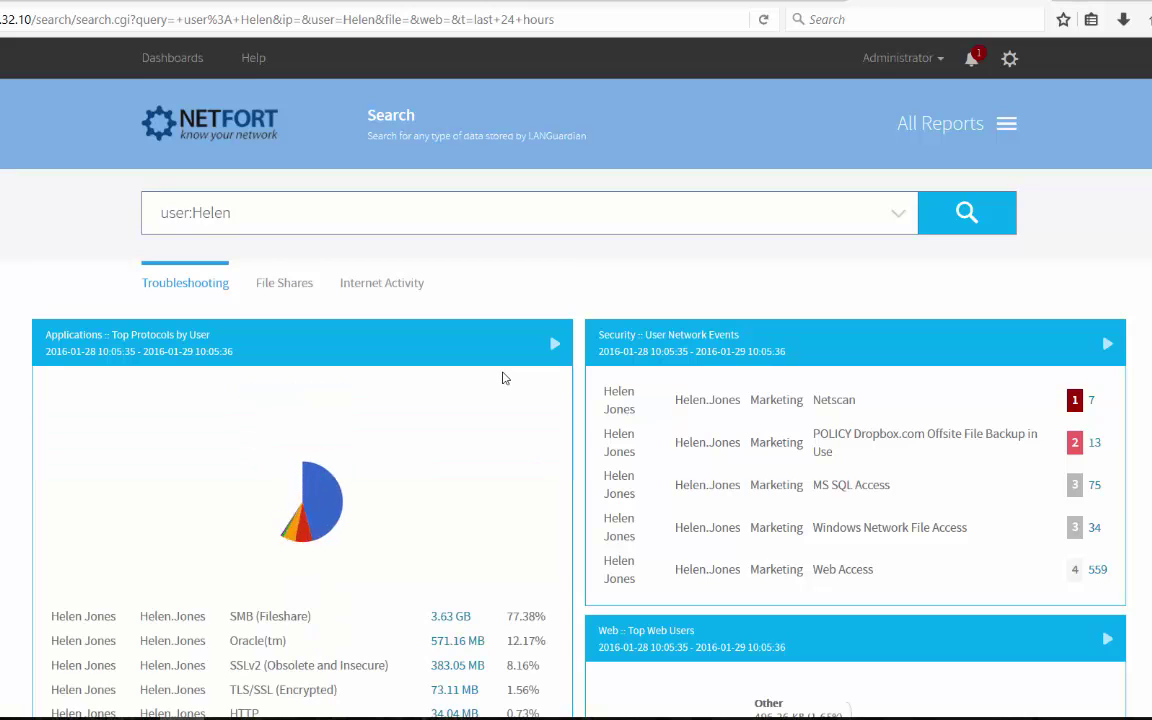
# - Review the Top Protocols by User results and drill into the user's SMB (Fileshare) traffic
pyautogui.scroll(-3, 505, 378)
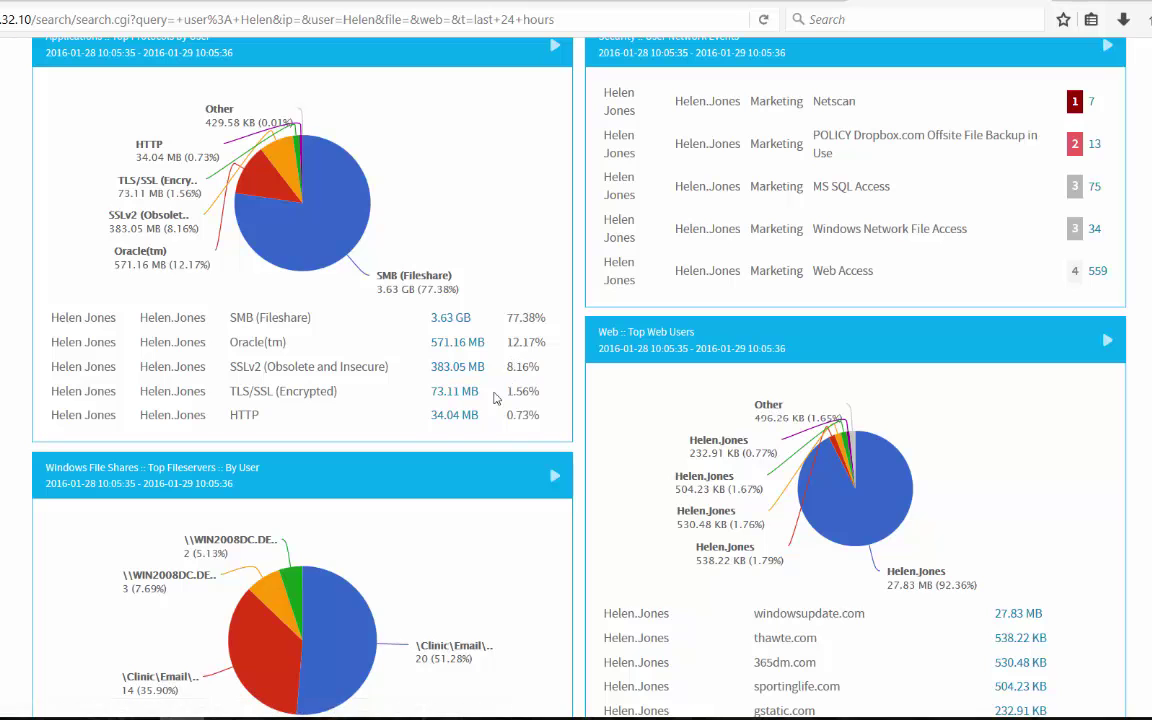
pyautogui.scroll(3, 594, 417)
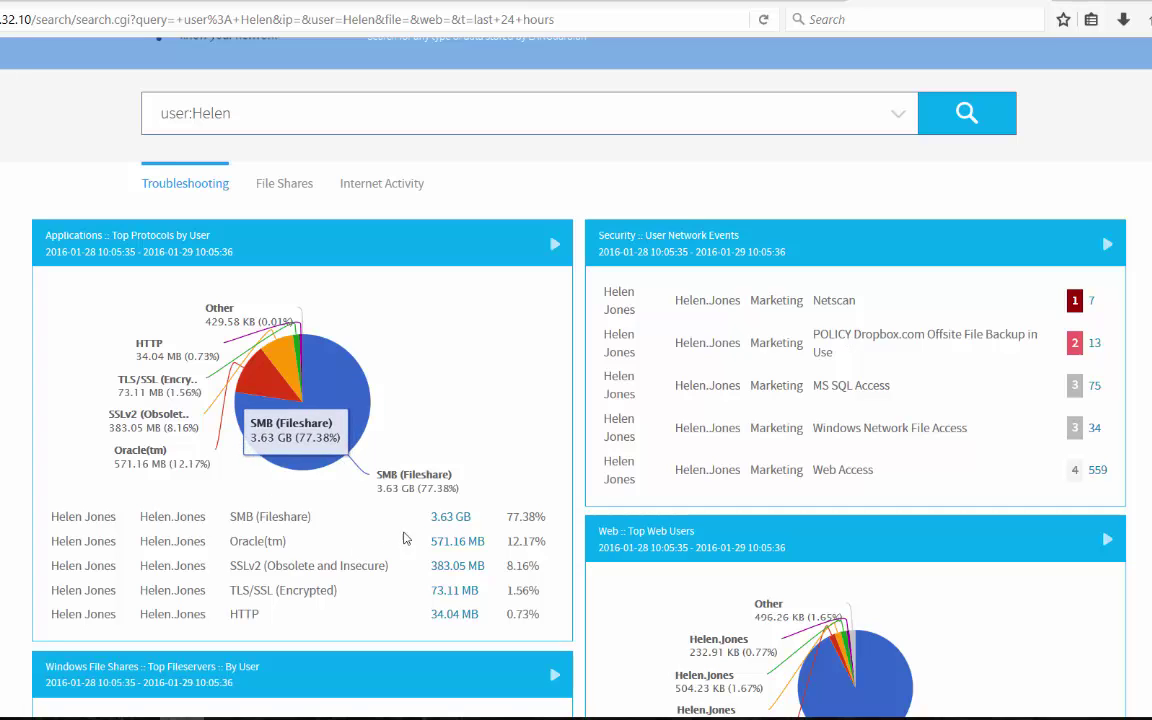
pyautogui.moveTo(400, 476)
pyautogui.scroll(-3, 408, 468)
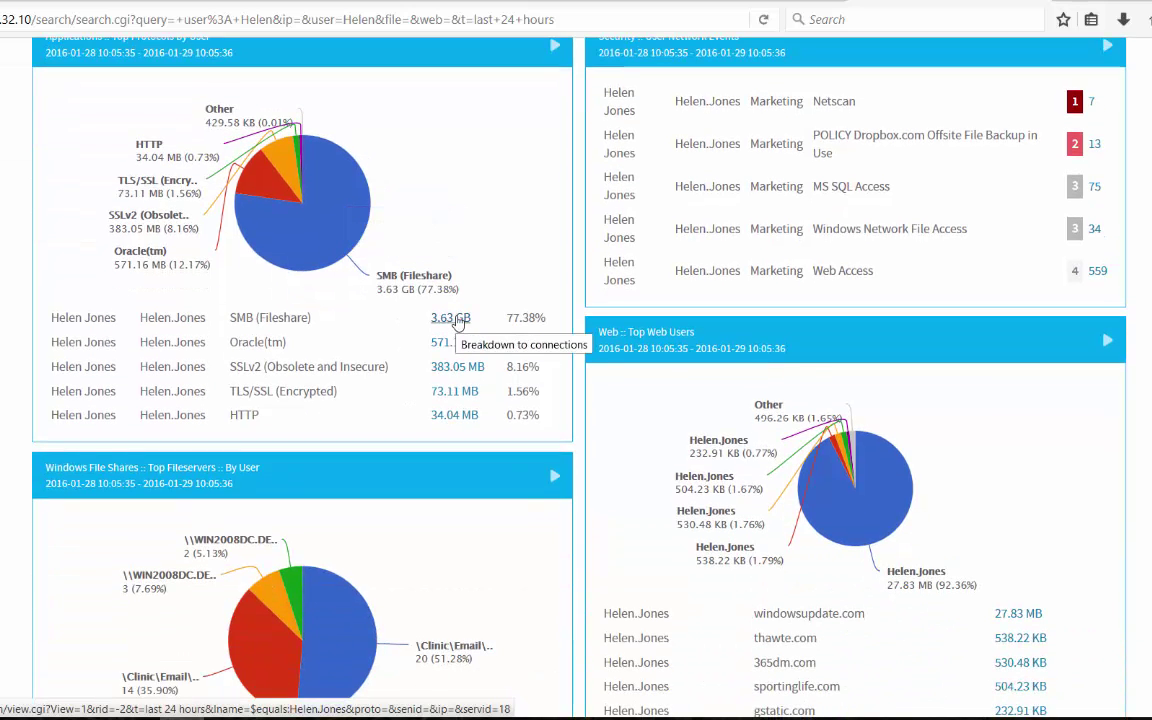
pyautogui.click(455, 318)
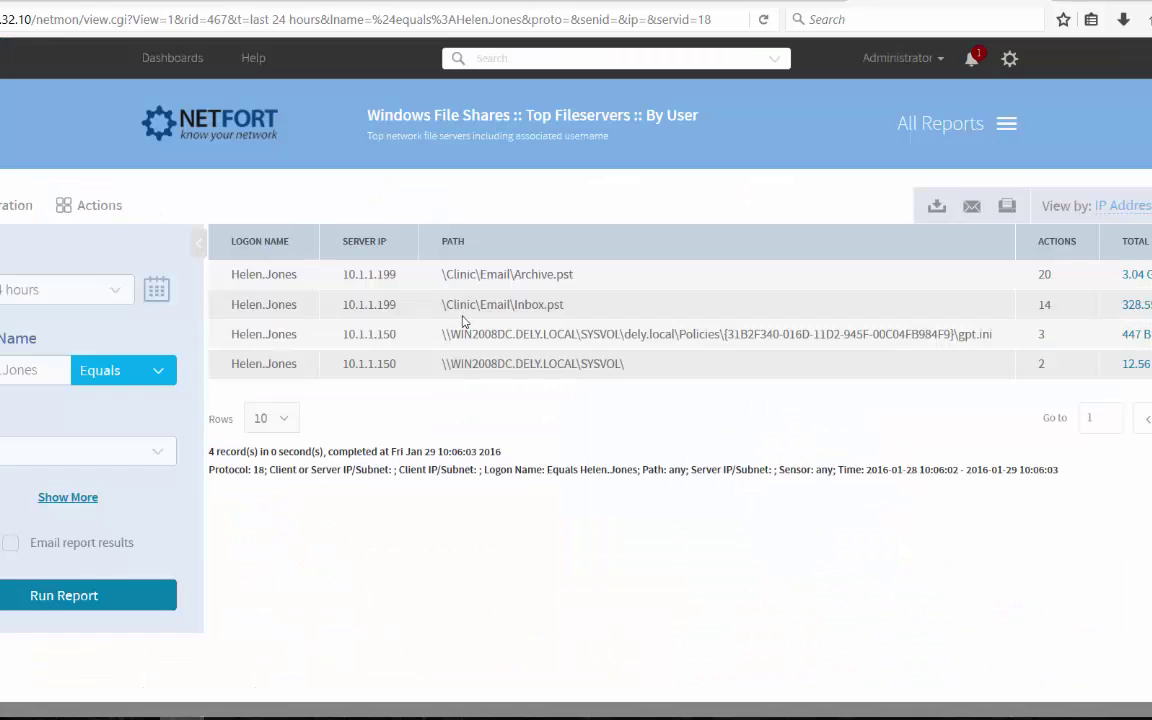
# - Highlight the Inbox.pst and Archive.pst names in the file share paths, then return to the user search results
pyautogui.moveTo(510, 274); pyautogui.dragTo(573, 274)
pyautogui.moveTo(509, 304); pyautogui.dragTo(566, 304)
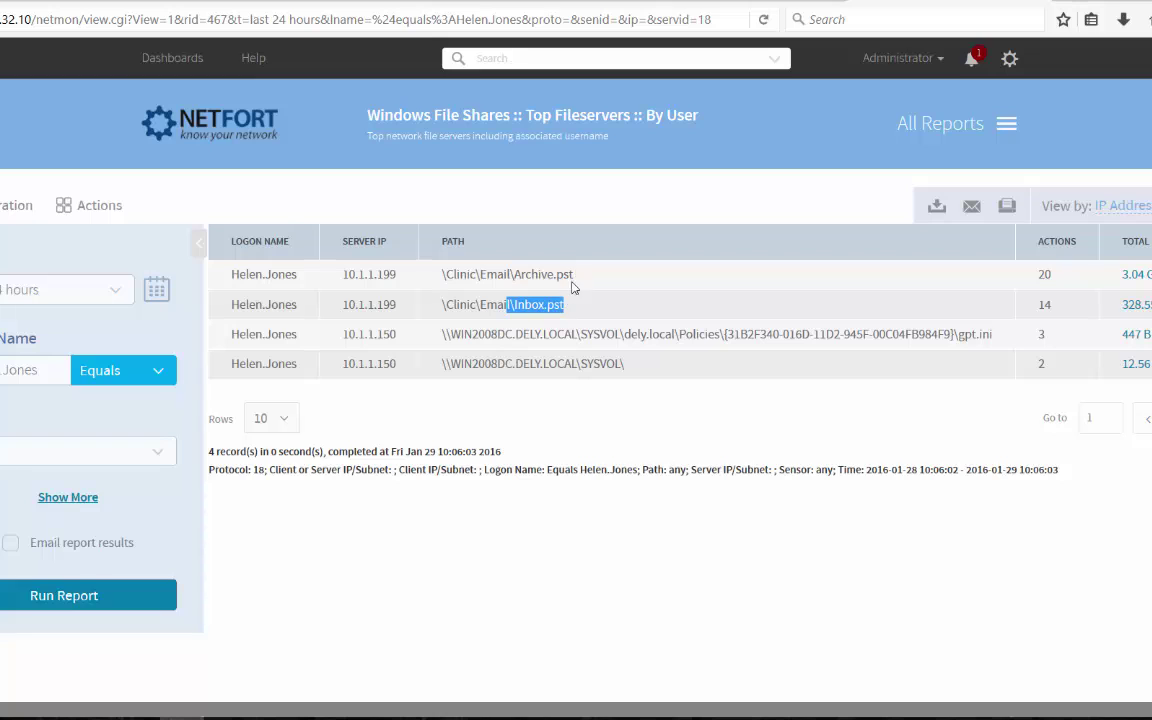
pyautogui.moveTo(570, 274); pyautogui.dragTo(506, 274)
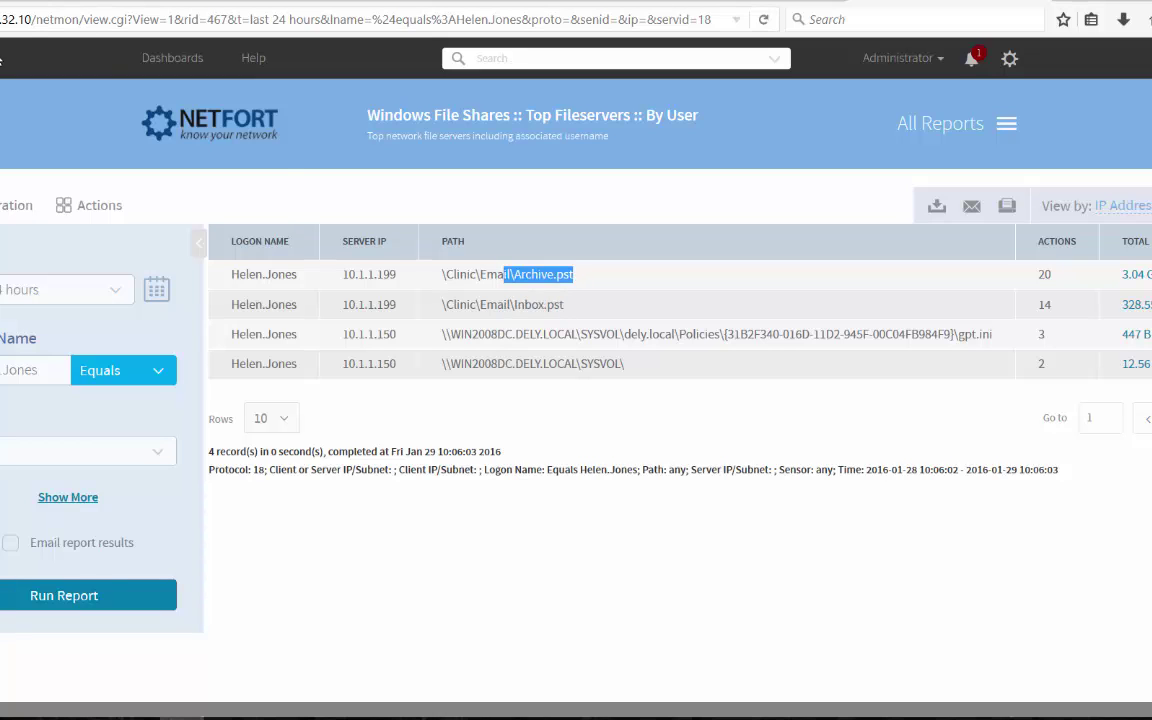
pyautogui.hotkey('alt', 'Left')
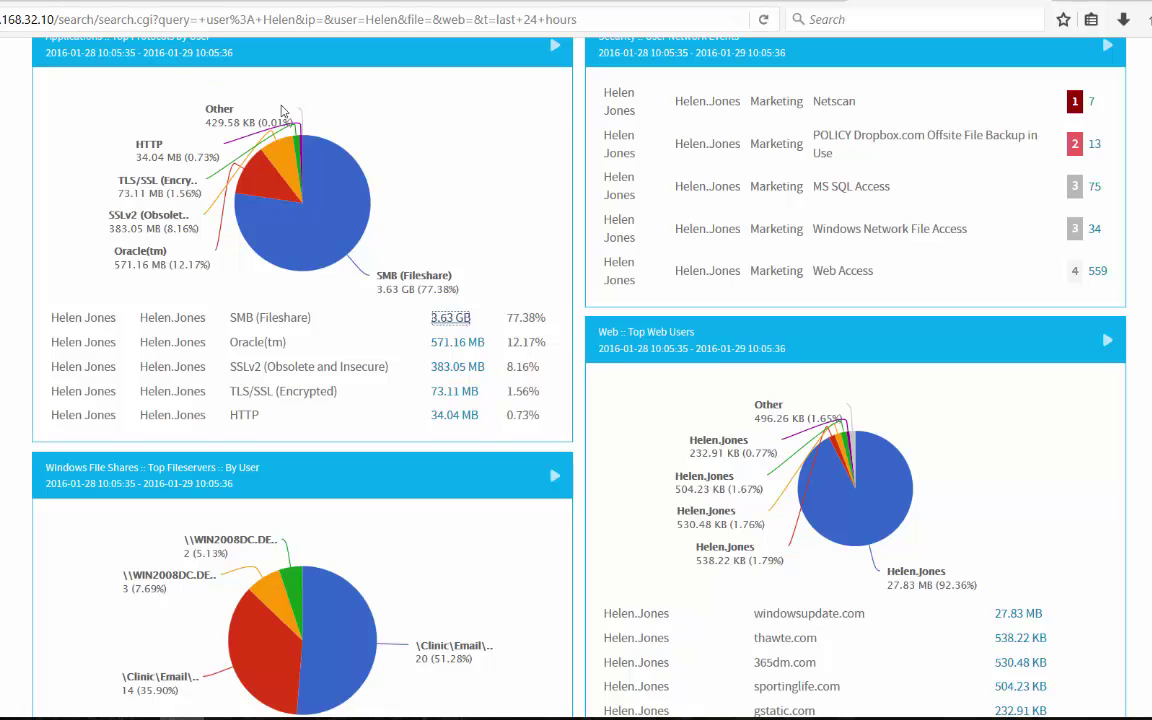
# - Drill into the user's sportinglife.com traffic, highlight the football resource paths, and return to the search results
pyautogui.scroll(-3, 620, 316)
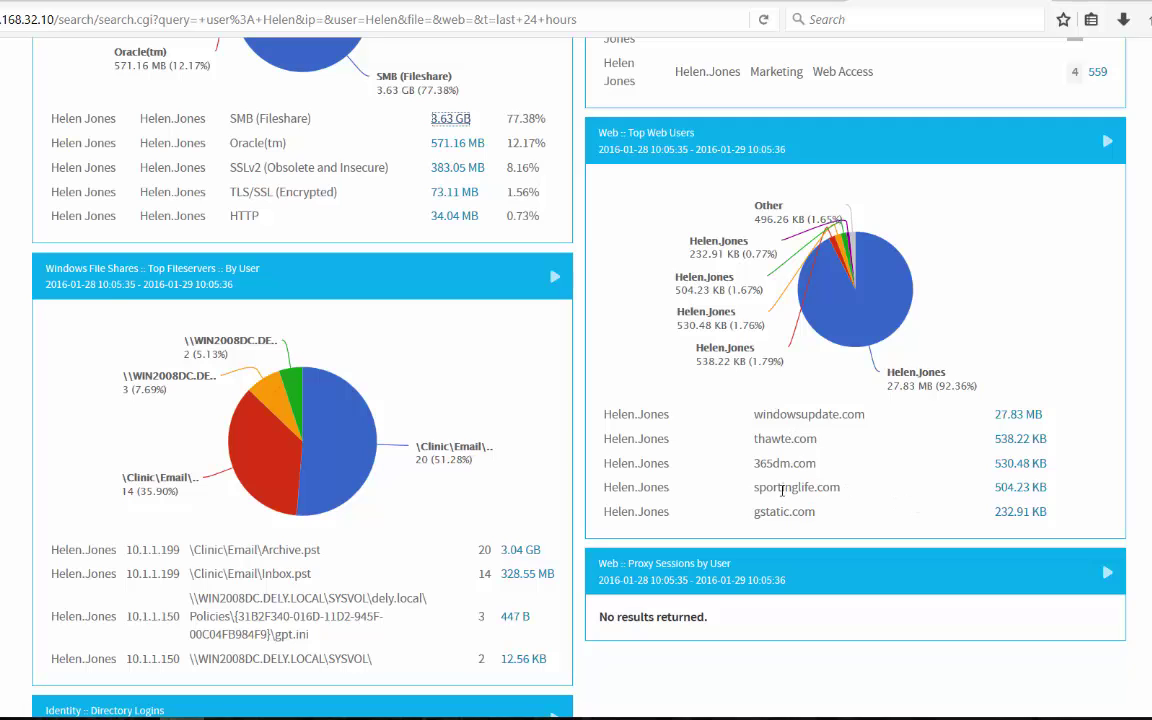
pyautogui.click(1020, 487)
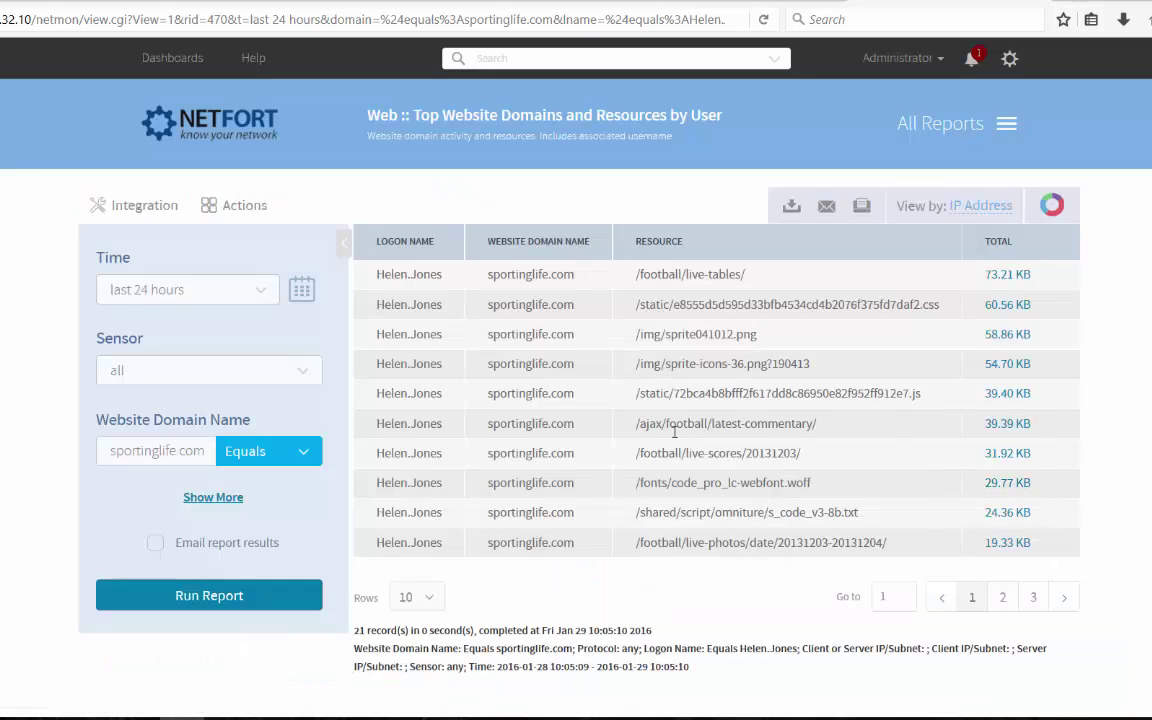
pyautogui.moveTo(668, 427); pyautogui.dragTo(818, 423)
pyautogui.moveTo(676, 453); pyautogui.dragTo(709, 424)
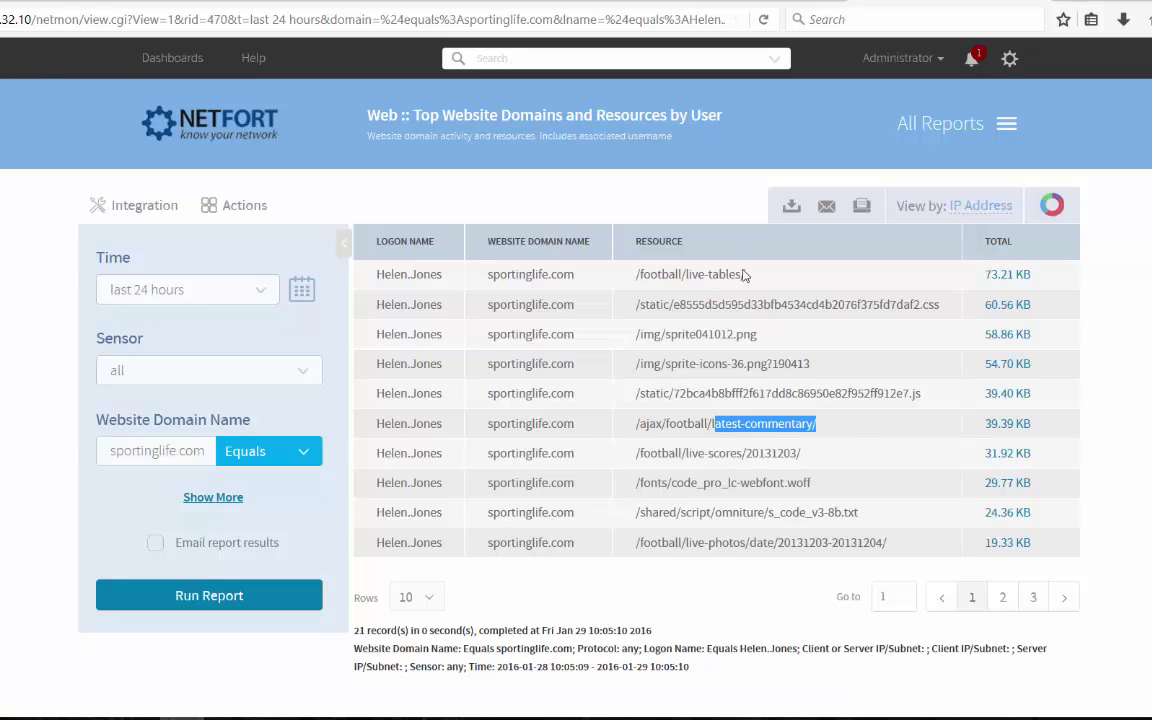
pyautogui.moveTo(690, 274); pyautogui.dragTo(748, 276)
pyautogui.hotkey('alt', 'Left')
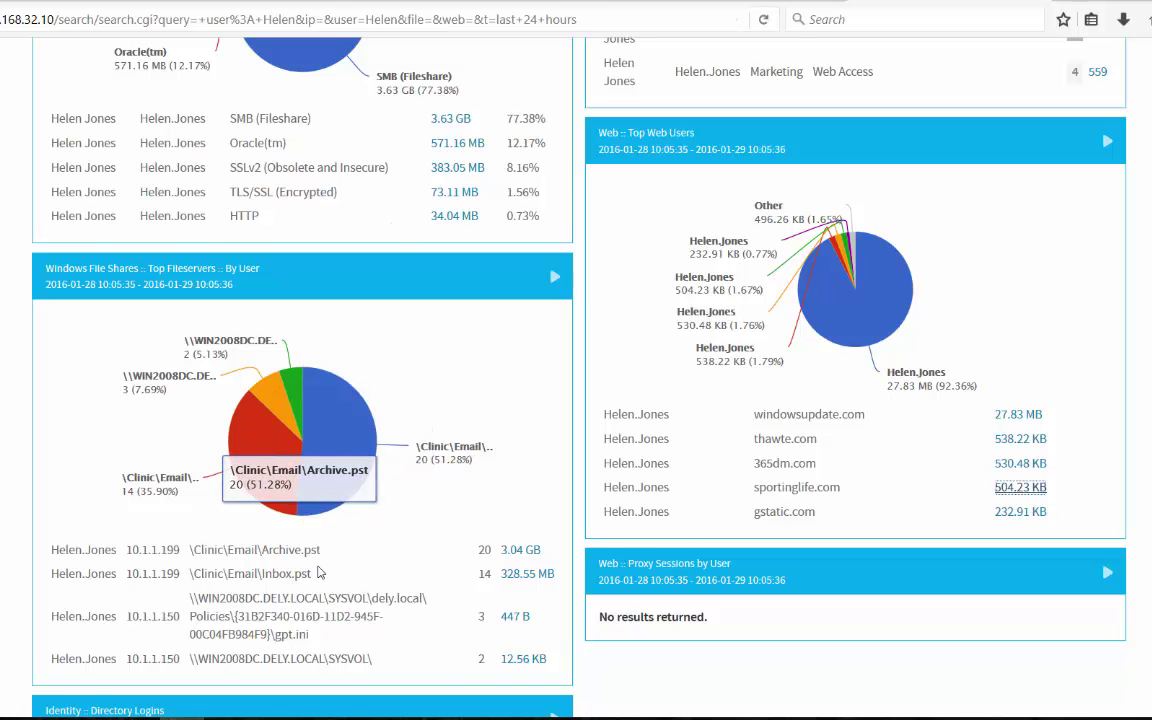
# - Switch the user search results to File Shares and examine the file server and filename reports
pyautogui.scroll(5, 321, 648)
pyautogui.scroll(2, 325, 573)
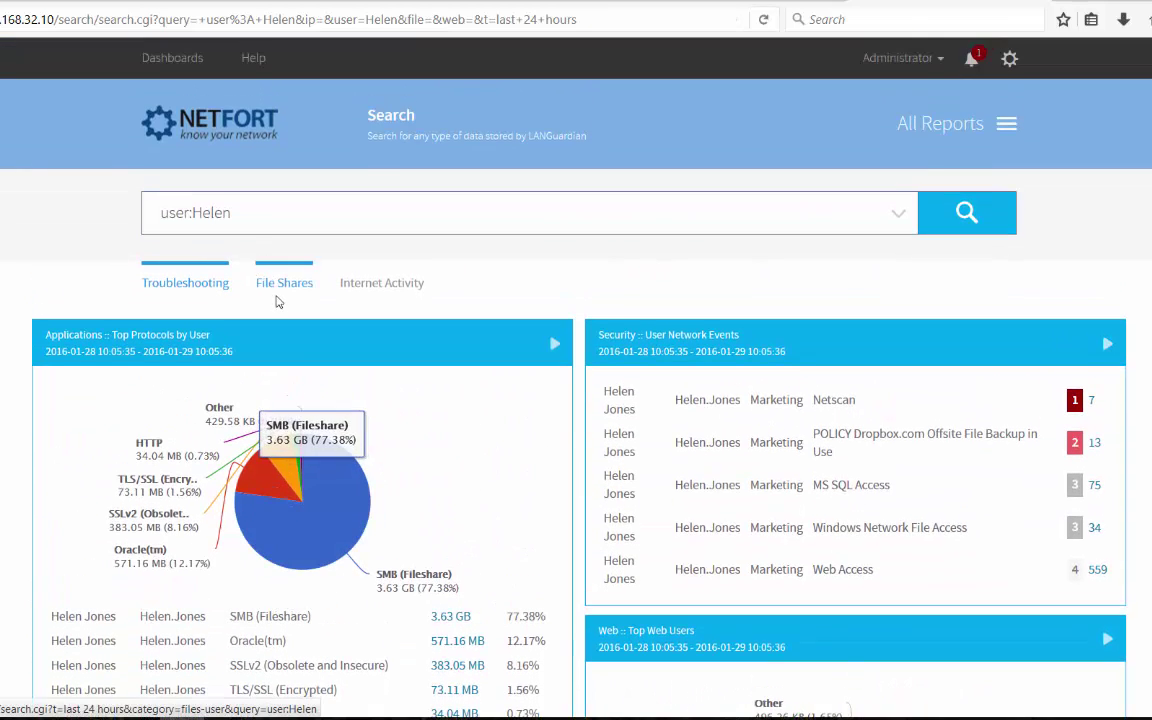
pyautogui.click(281, 292)
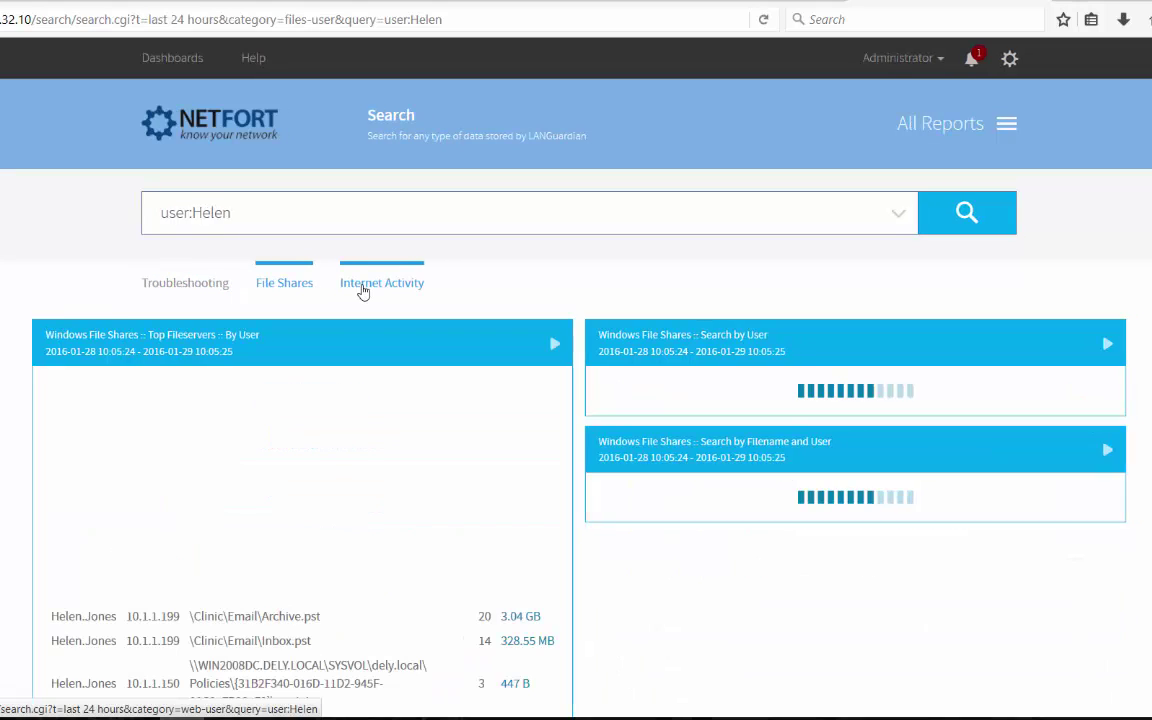
pyautogui.scroll(-6, 363, 291)
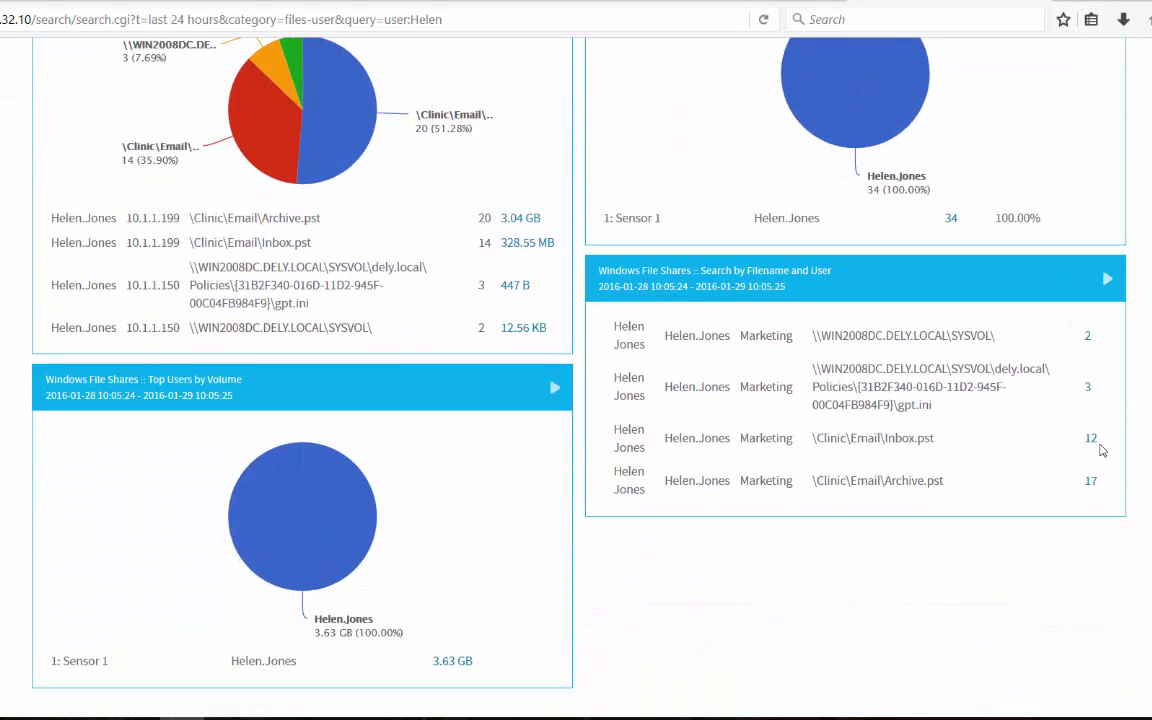
# - Switch the user search results to Internet Activity and examine the web domains and windowsupdate.com resources
pyautogui.scroll(1, 512, 330)
pyautogui.scroll(5, 512, 330)
pyautogui.click(368, 283)
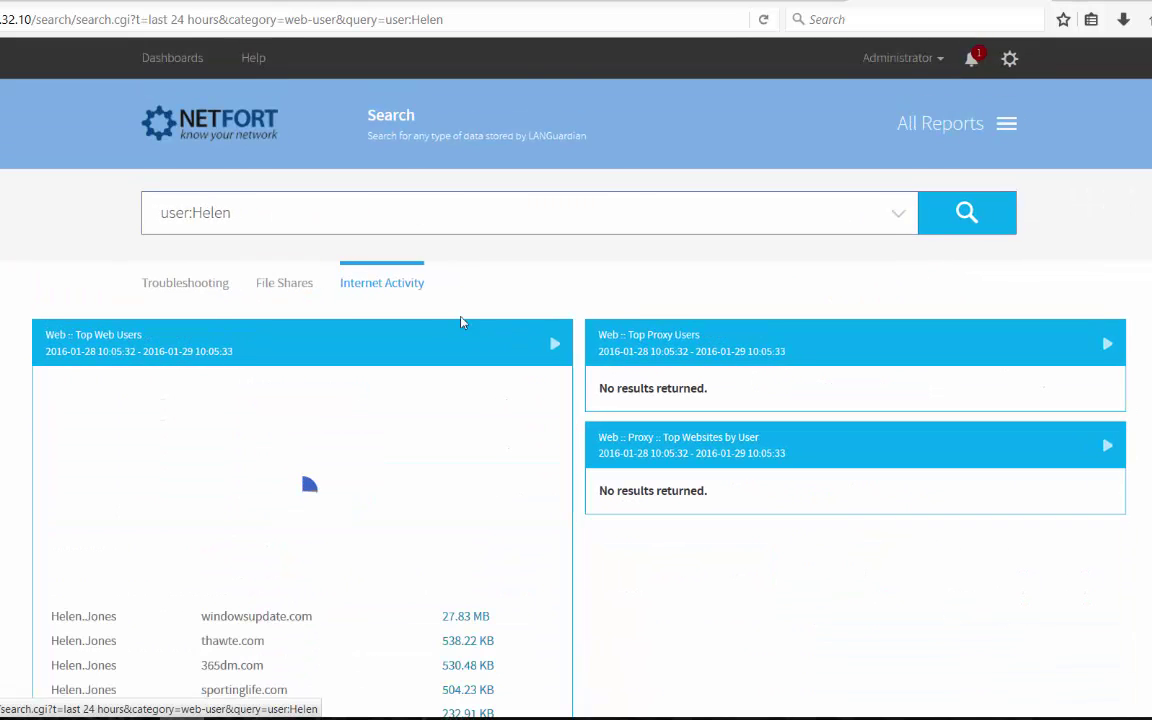
pyautogui.scroll(-3, 267, 427)
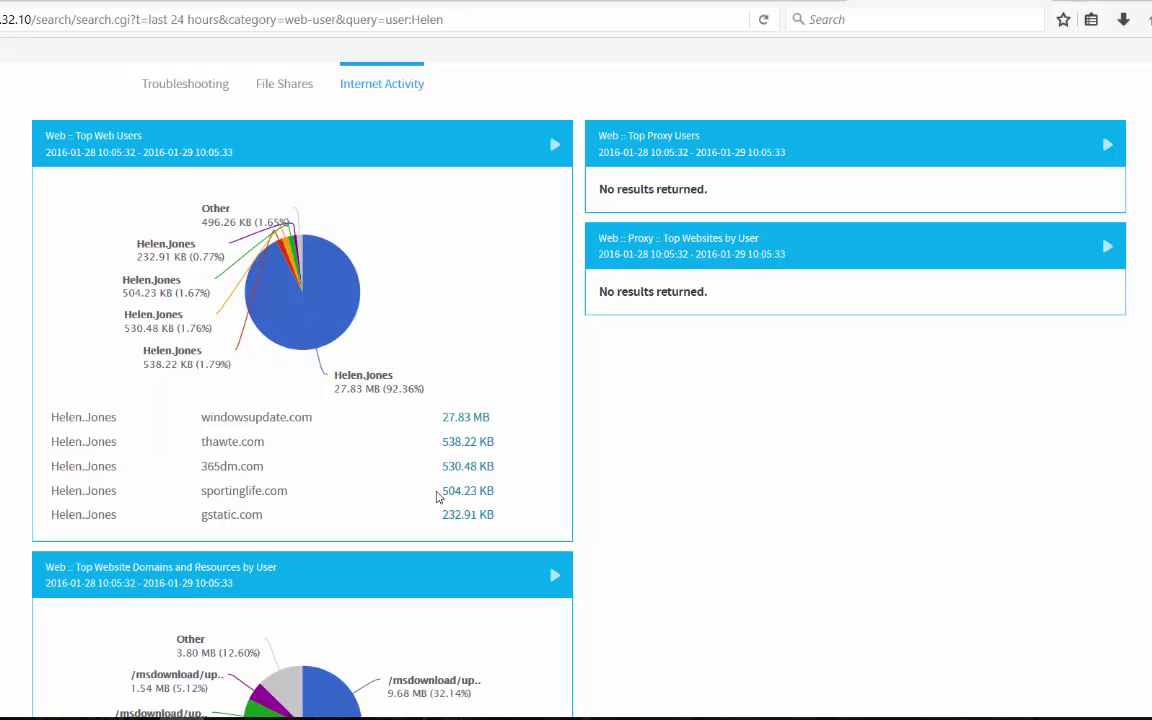
pyautogui.scroll(-3, 380, 490)
pyautogui.scroll(-3, 392, 560)
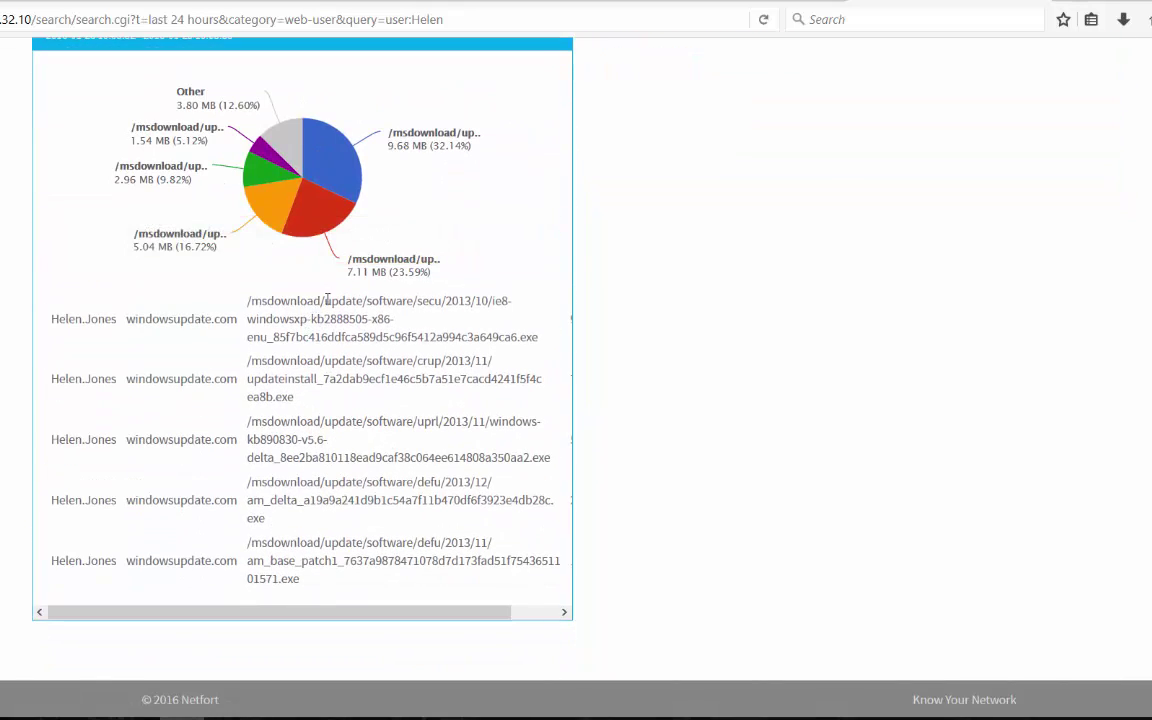
pyautogui.moveTo(304, 300); pyautogui.dragTo(381, 300)
pyautogui.click(358, 319)
# - Return to the Troubleshooting results and highlight the Dropbox.com offsite backup policy event under User Network Events
pyautogui.scroll(10, 358, 319)
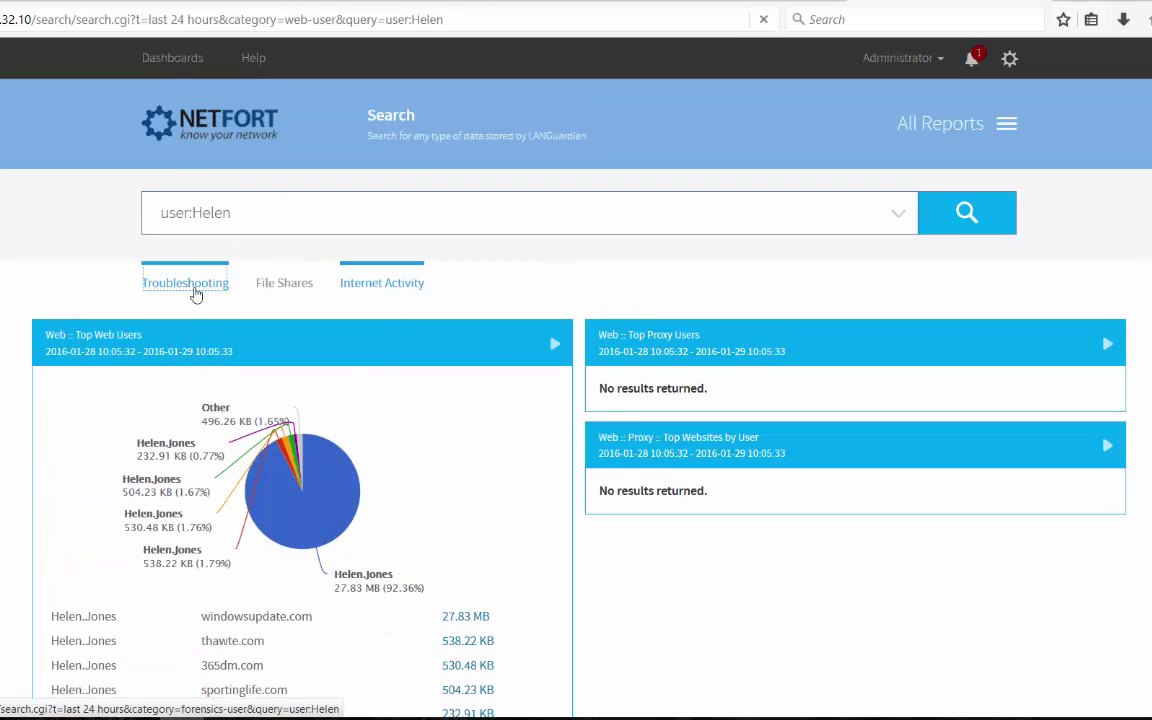
pyautogui.click(180, 290)
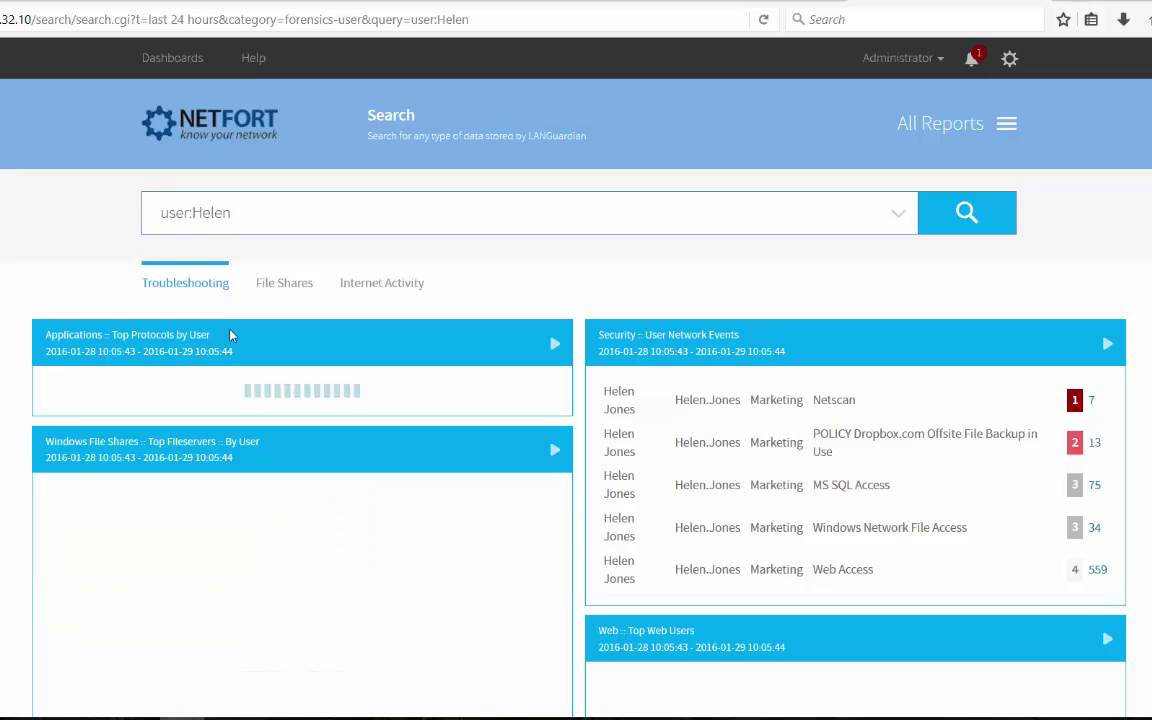
pyautogui.scroll(-3, 233, 334)
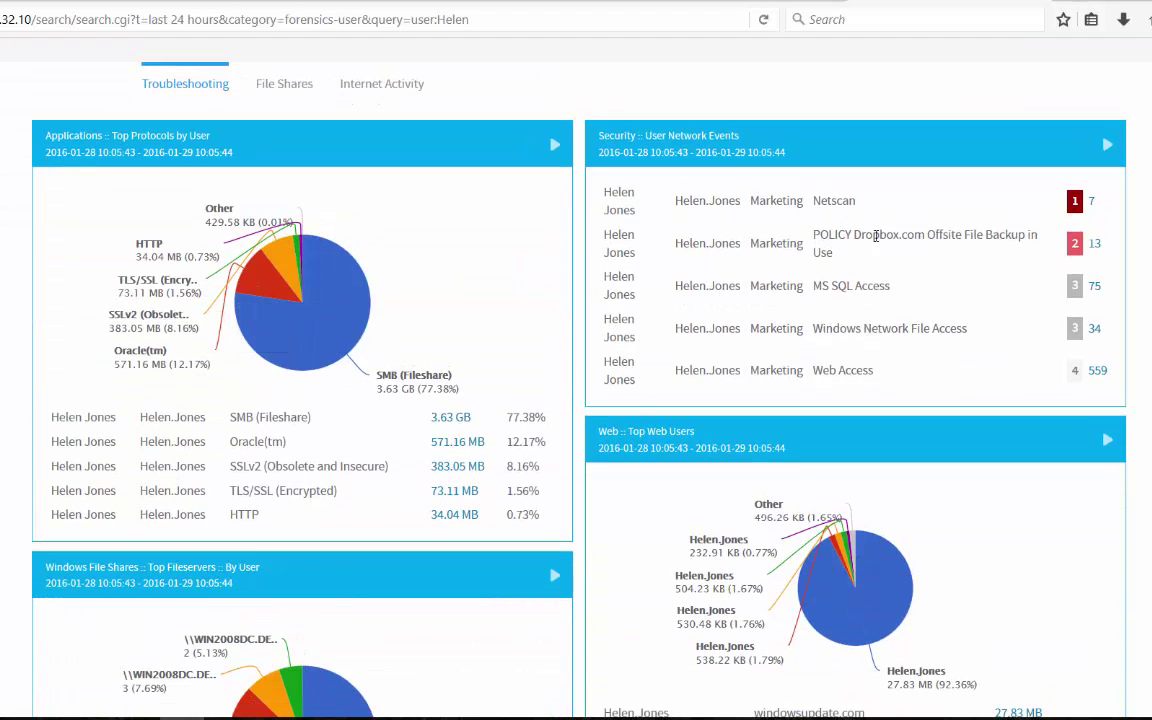
pyautogui.moveTo(821, 233); pyautogui.dragTo(915, 254)
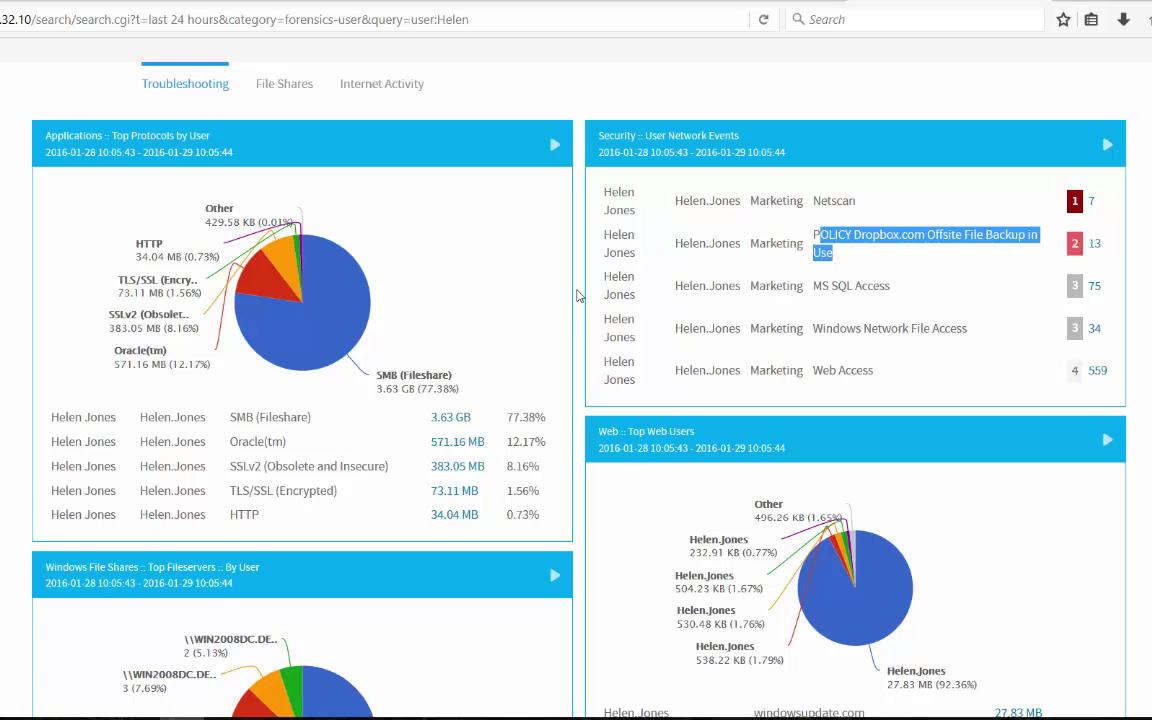
# - Leave the user search results and go back to the Detailed Traffic Analysis dashboard
pyautogui.scroll(1, 570, 317)
pyautogui.scroll(4, 570, 317)
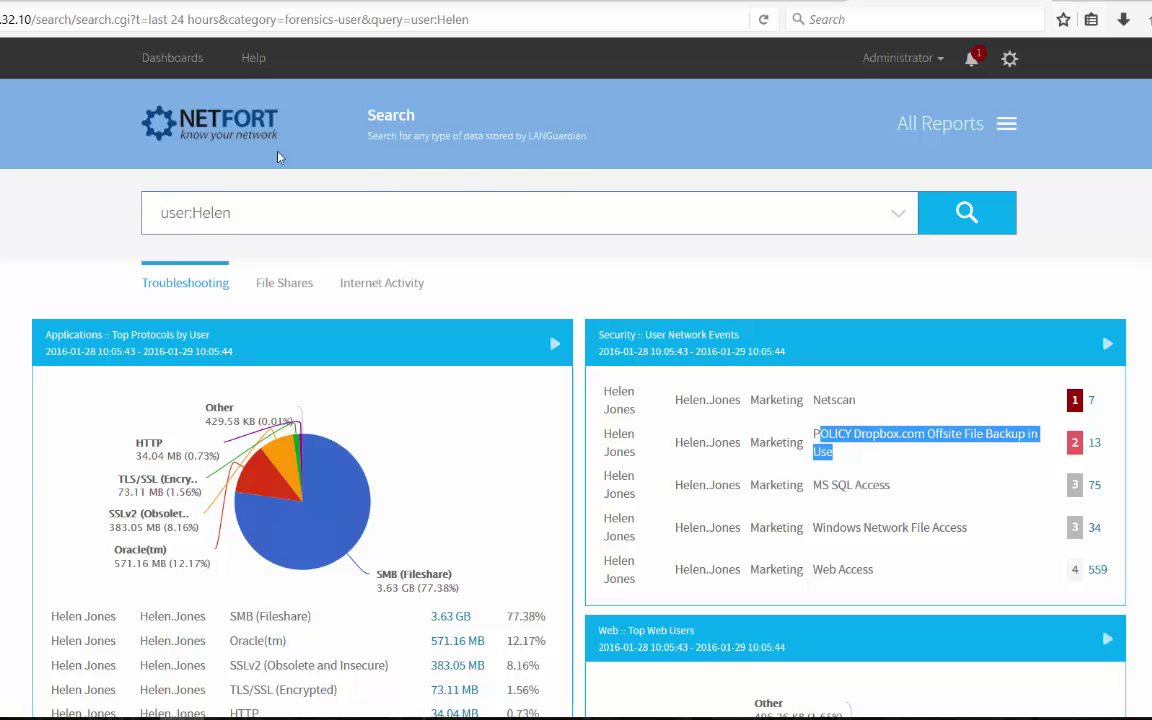
pyautogui.click(247, 130)
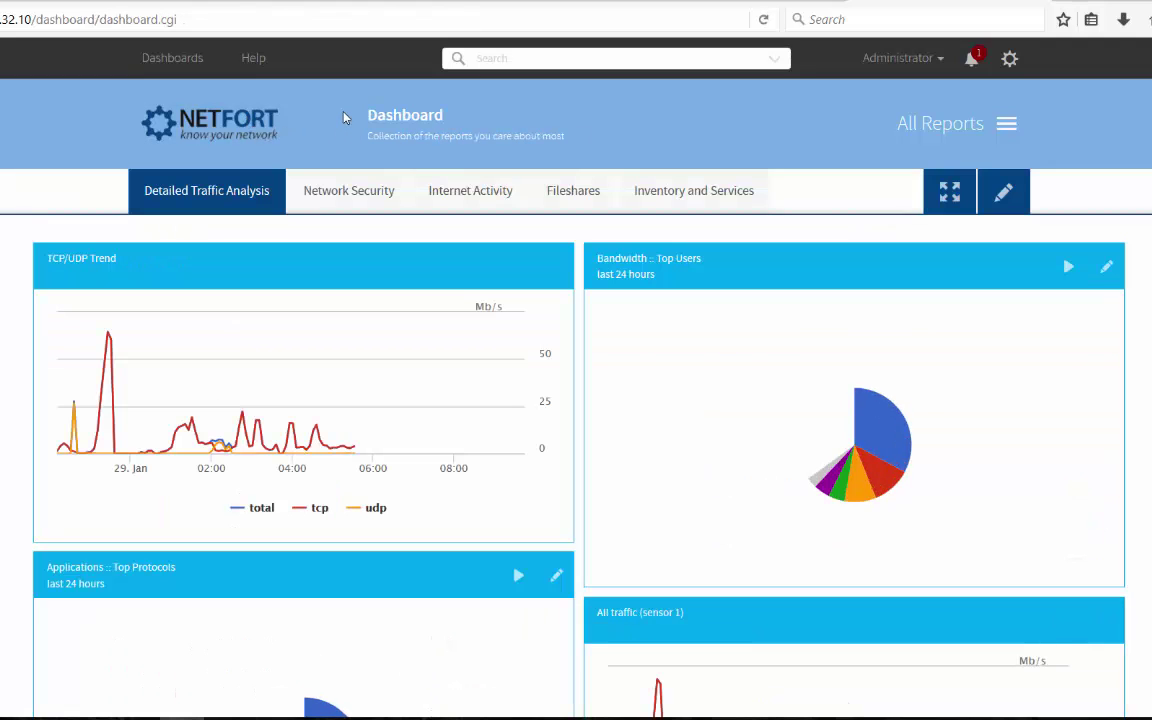
# - Search the reports for "server" and open the Windows File Shares report Top Fileservers :: By User
pyautogui.click(589, 65)
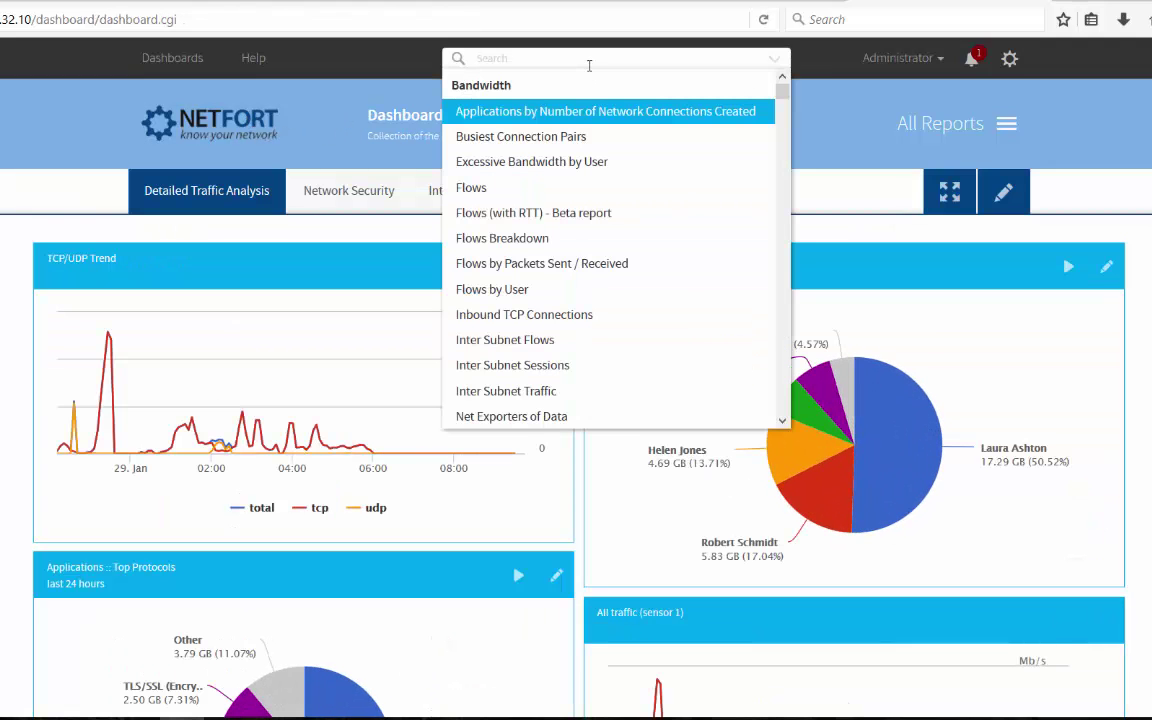
pyautogui.write('ser')
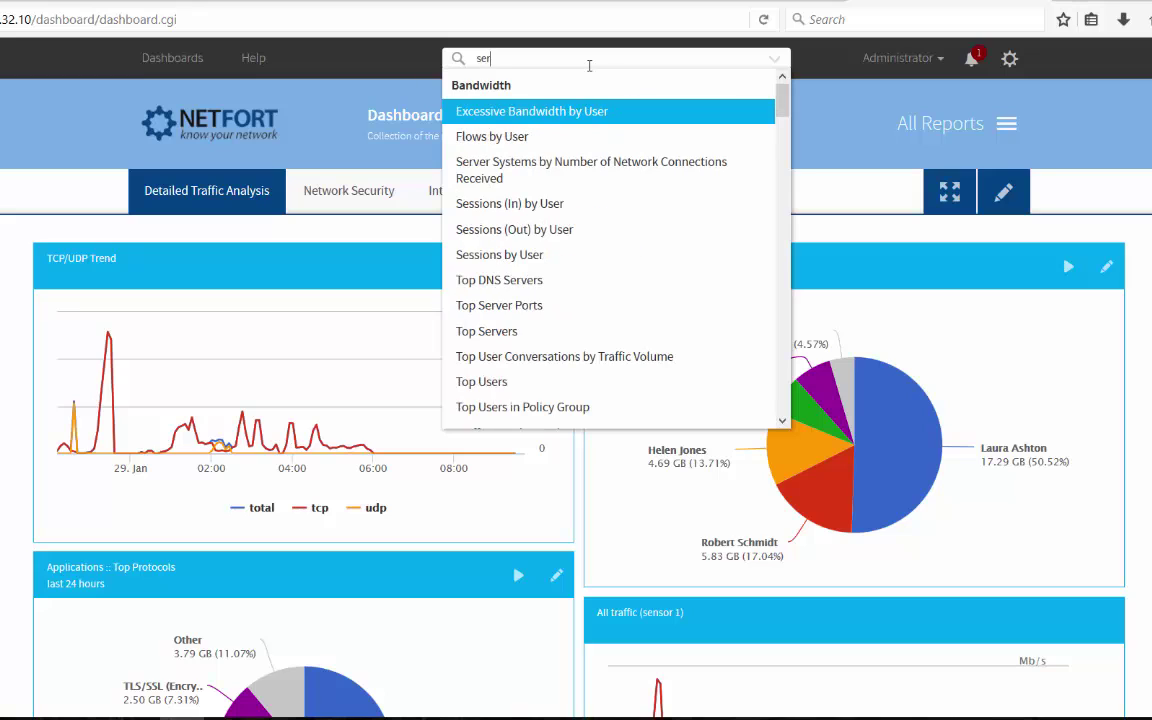
pyautogui.write('ver')
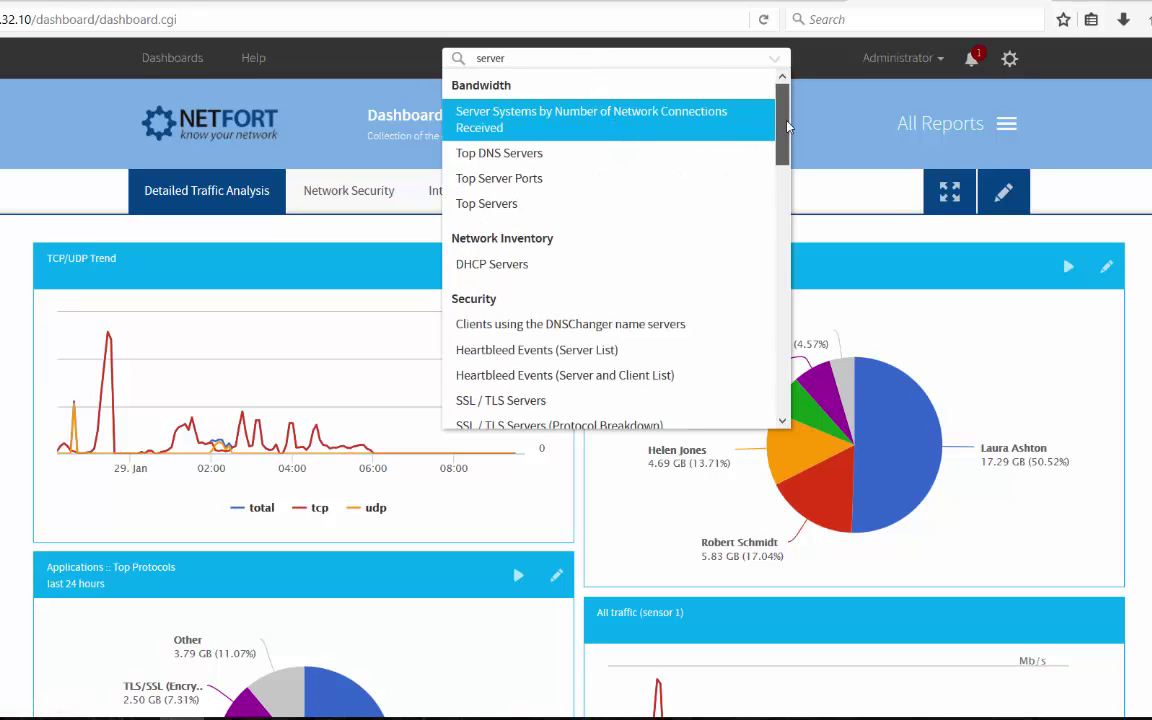
pyautogui.moveTo(787, 125); pyautogui.dragTo(769, 237)
pyautogui.scroll(-3, 579, 249)
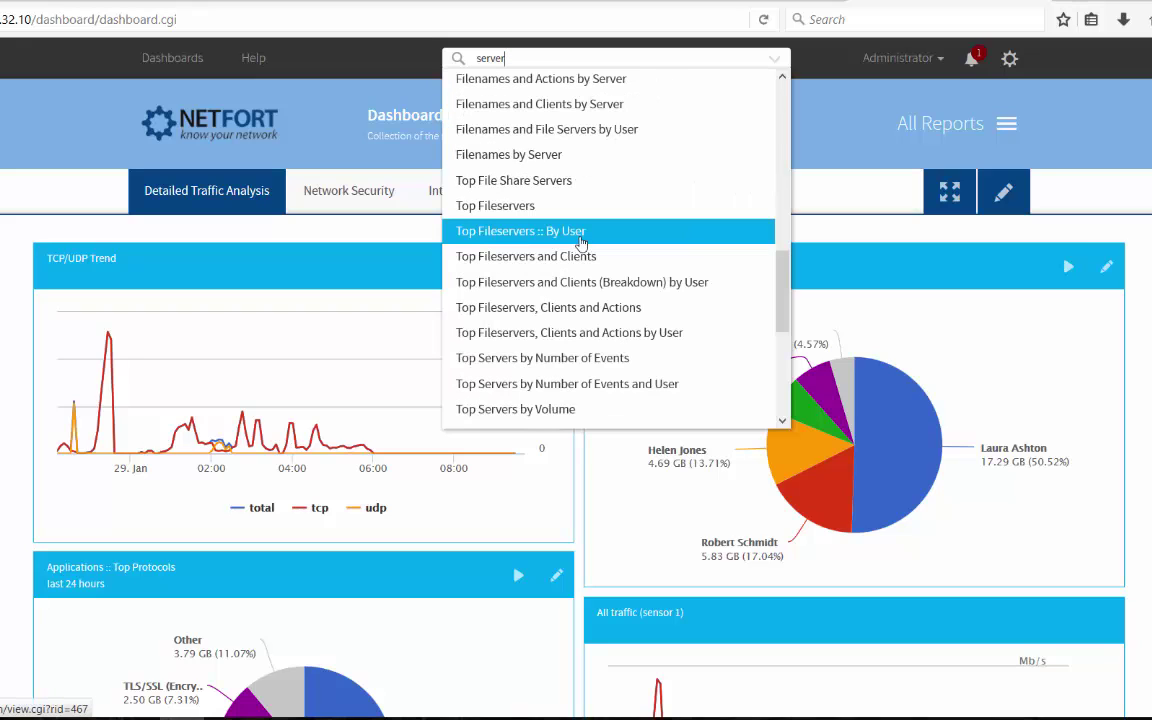
pyautogui.click(580, 242)
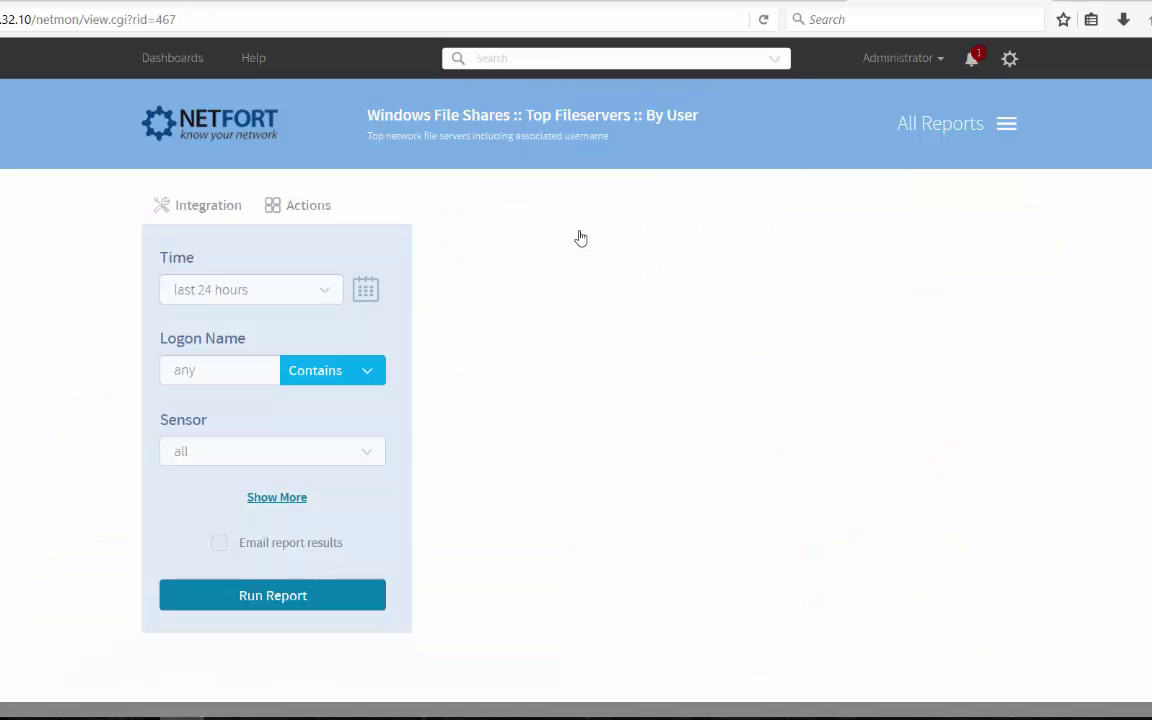
# - Expand the report's filters, set Server IP/Subnet to 10.1.1.97, and run the report
pyautogui.click(283, 476)
pyautogui.scroll(-2, 283, 478)
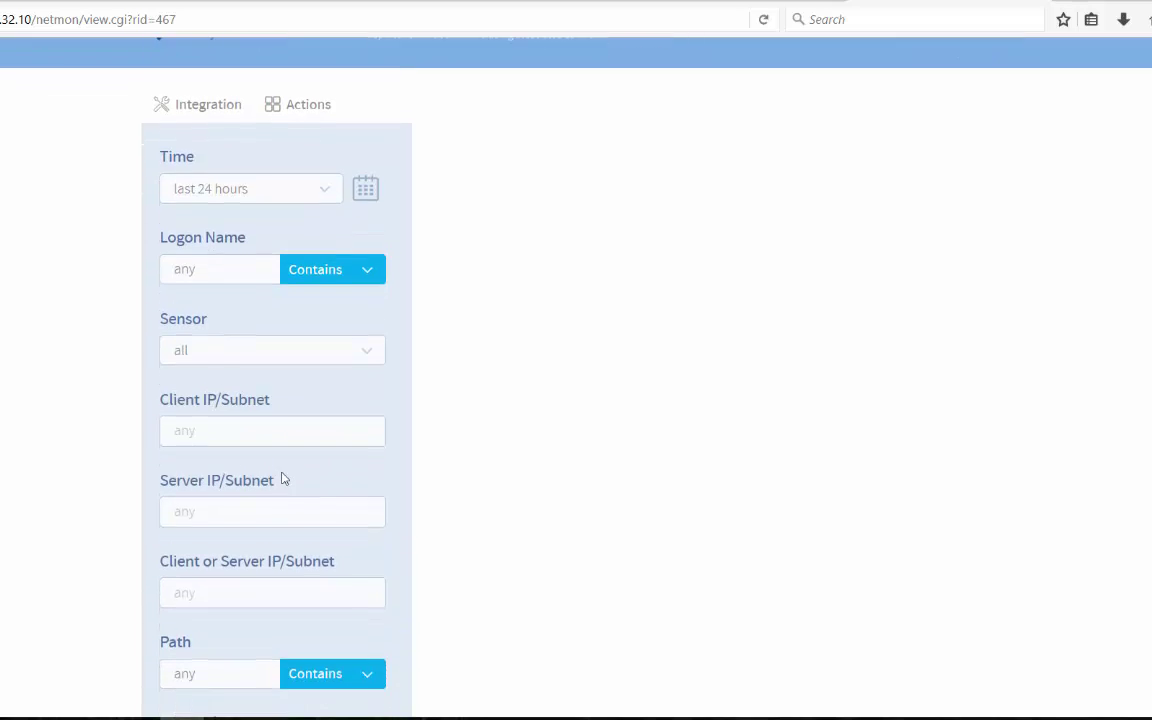
pyautogui.click(262, 488)
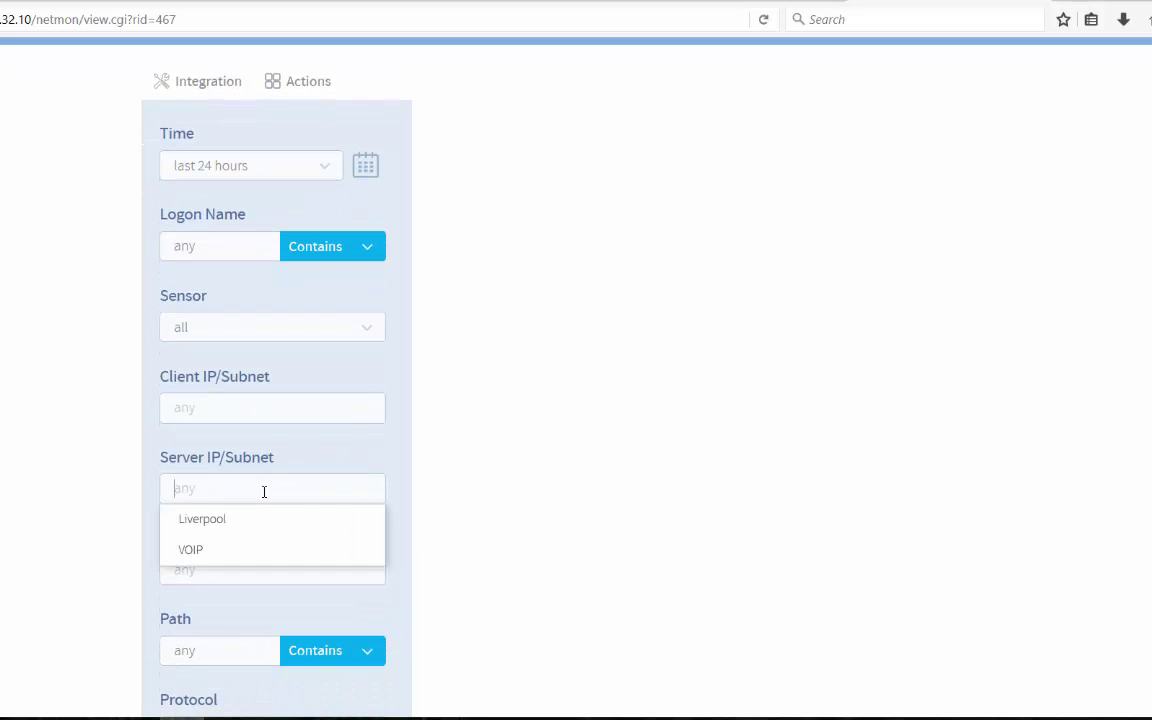
pyautogui.write('10.1.1.97')
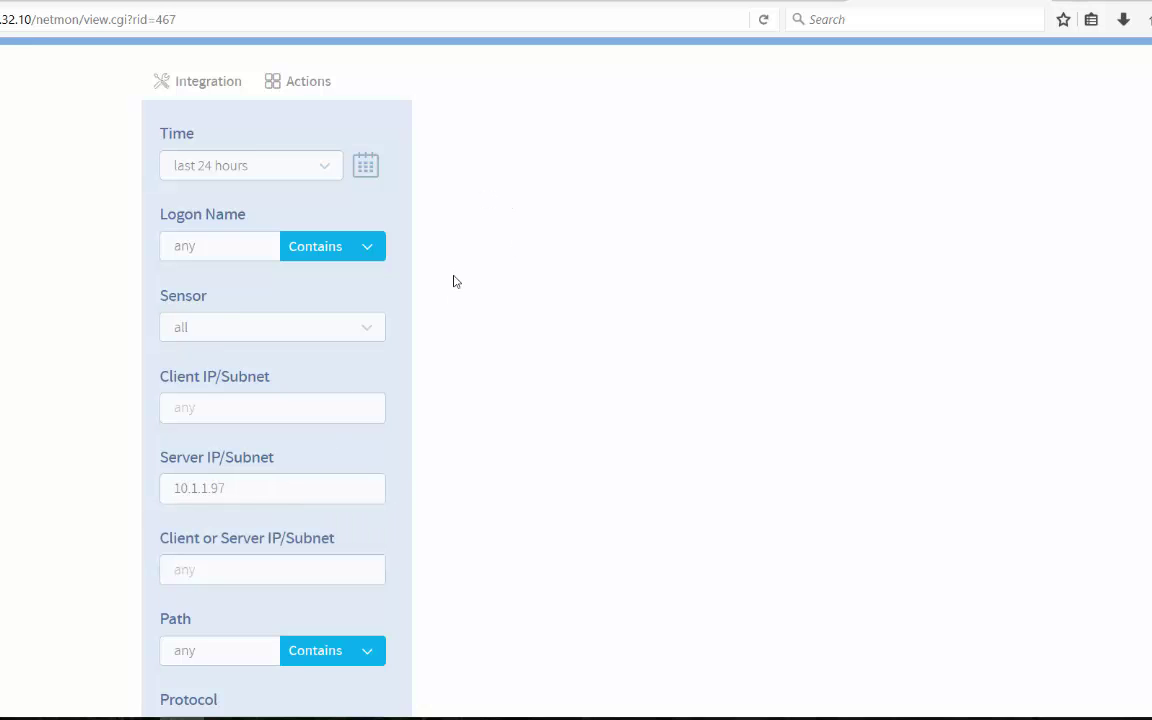
pyautogui.scroll(-4, 319, 653)
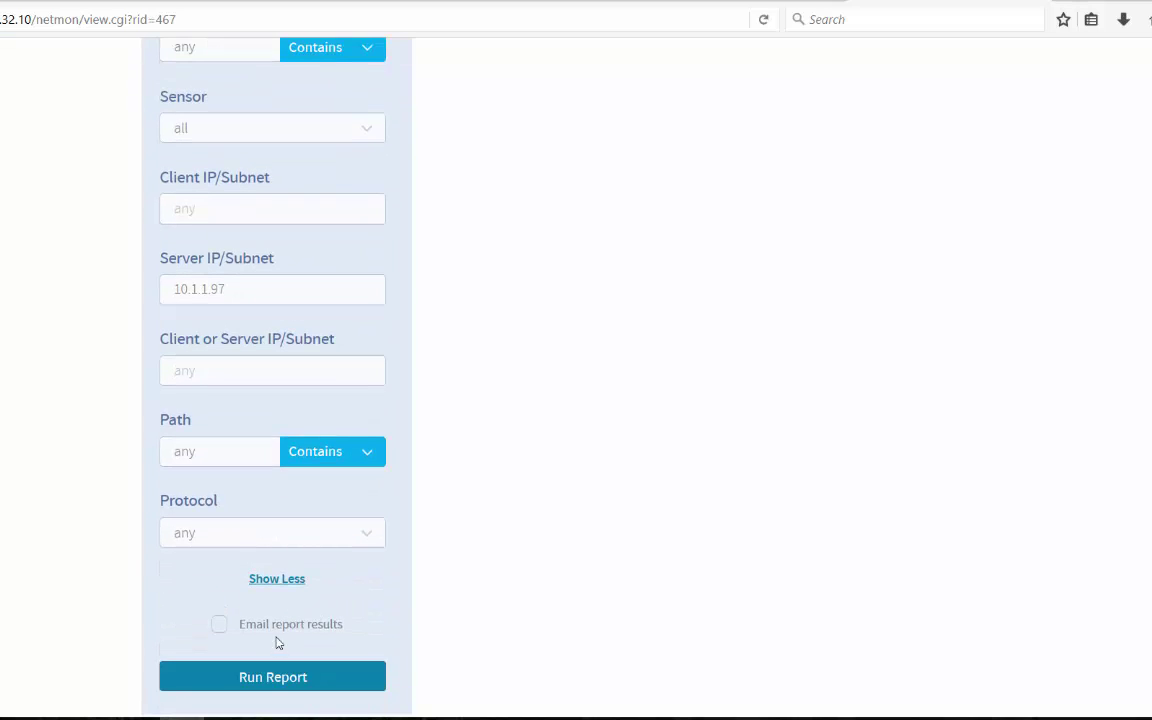
pyautogui.click(278, 680)
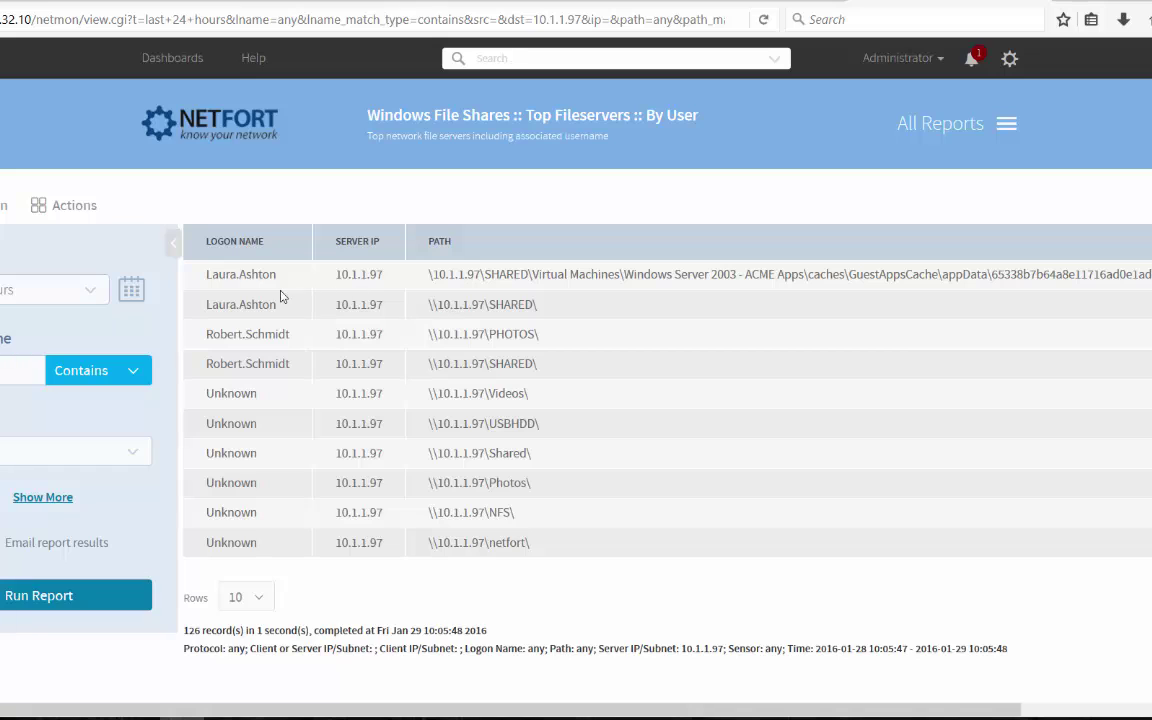
# - Examine the logon names, shared paths and action counts in the file server report, highlighting the SHARED and Virtual Machines paths
pyautogui.moveTo(211, 274); pyautogui.dragTo(276, 274)
pyautogui.moveTo(207, 304); pyautogui.dragTo(262, 334)
pyautogui.moveTo(450, 274); pyautogui.dragTo(535, 274)
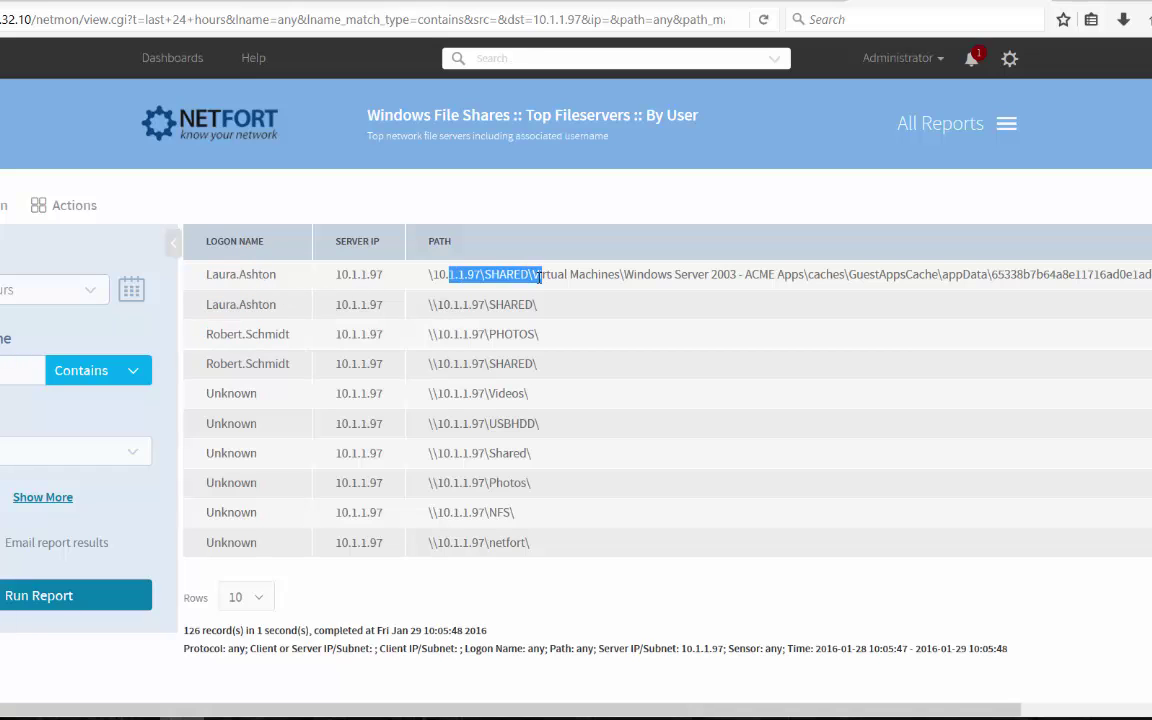
pyautogui.moveTo(453, 304); pyautogui.dragTo(513, 306)
pyautogui.moveTo(452, 363); pyautogui.dragTo(505, 366)
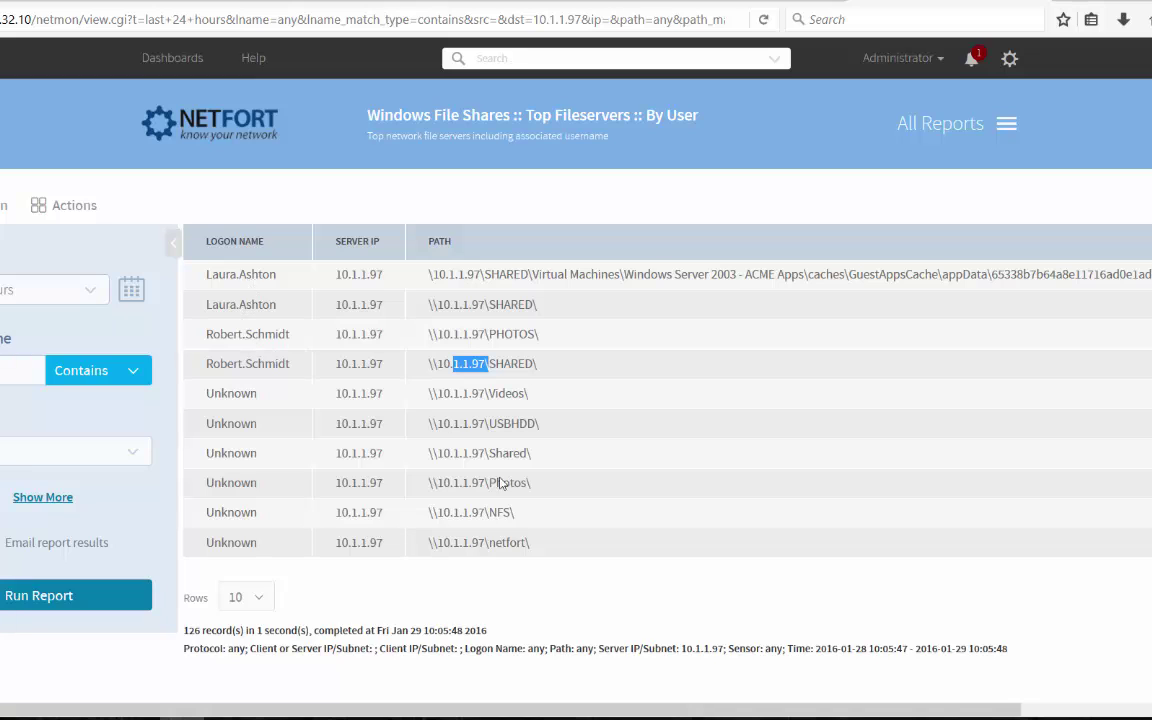
pyautogui.moveTo(503, 711); pyautogui.dragTo(815, 690)
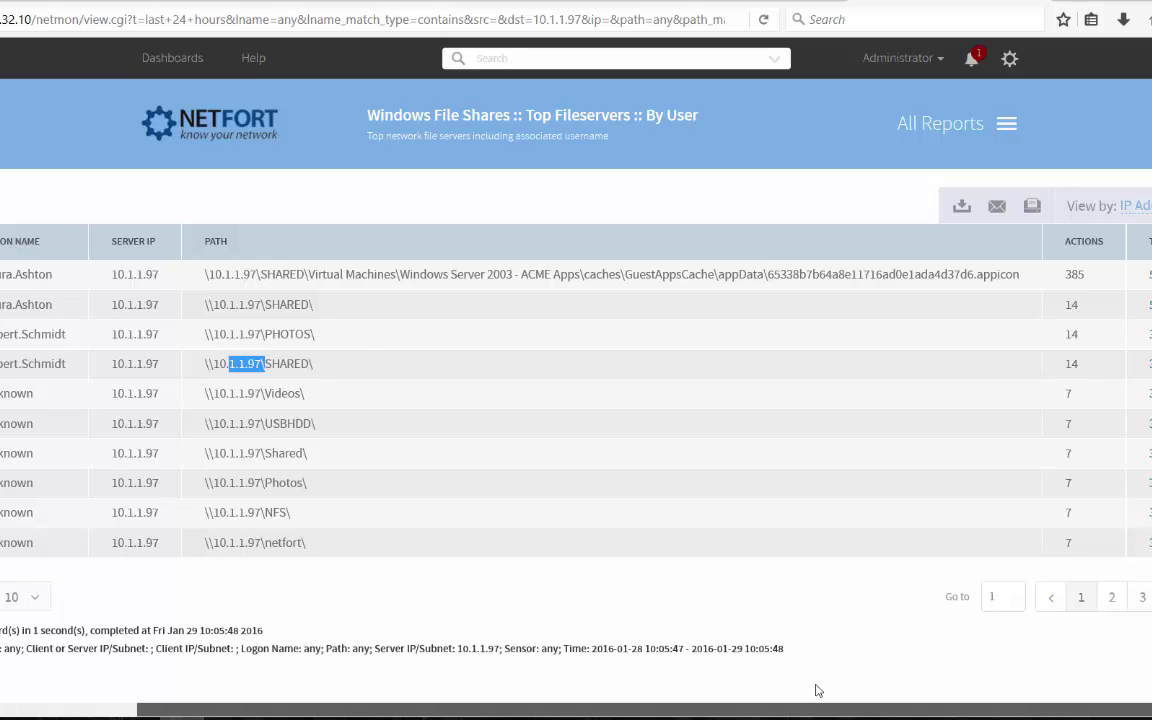
pyautogui.hscroll(-3, 761, 681)
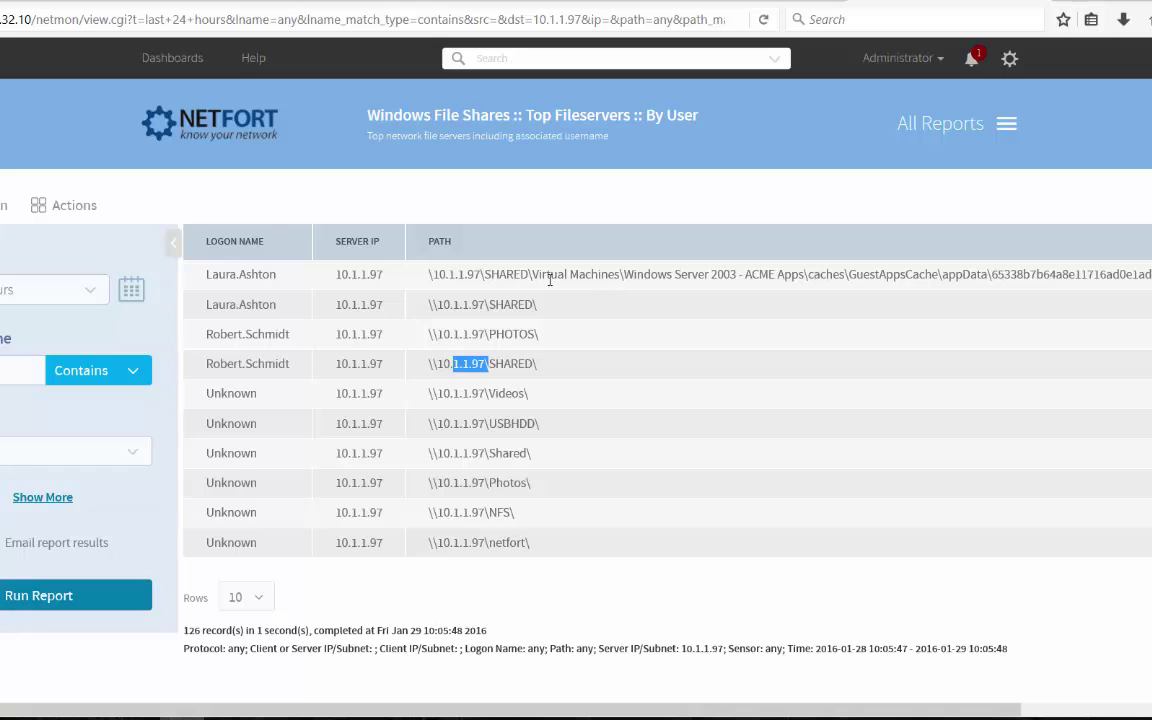
pyautogui.moveTo(532, 274); pyautogui.dragTo(637, 274)
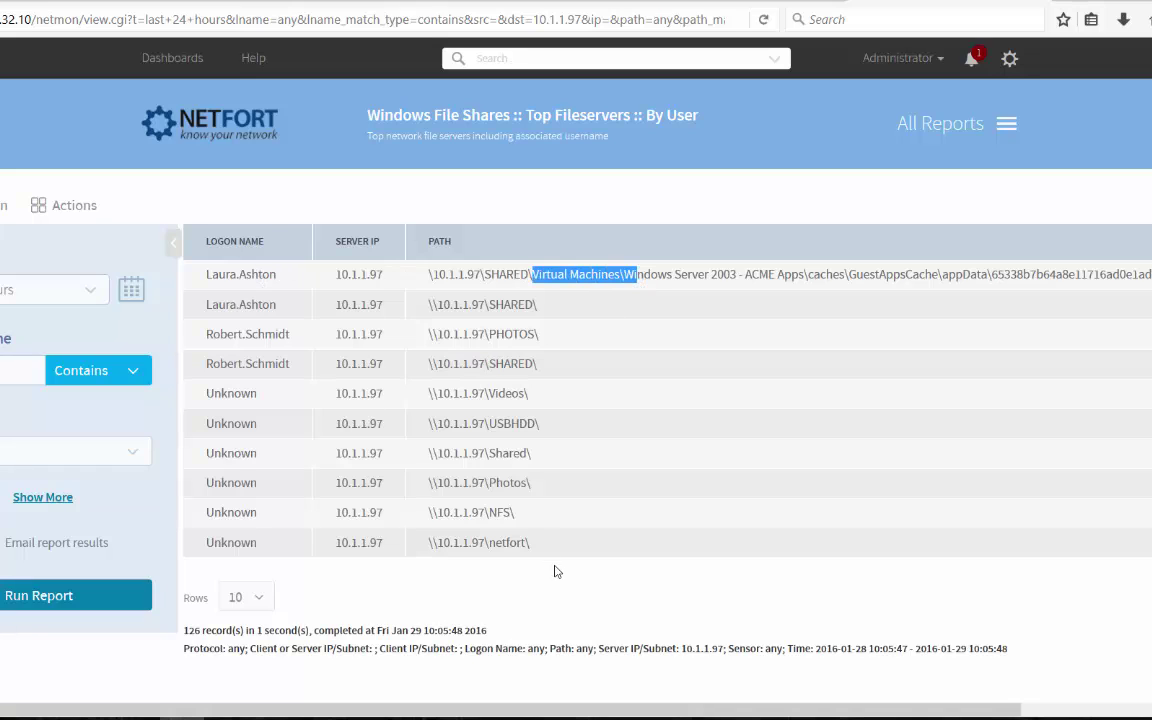
pyautogui.hscroll(5, 510, 614)
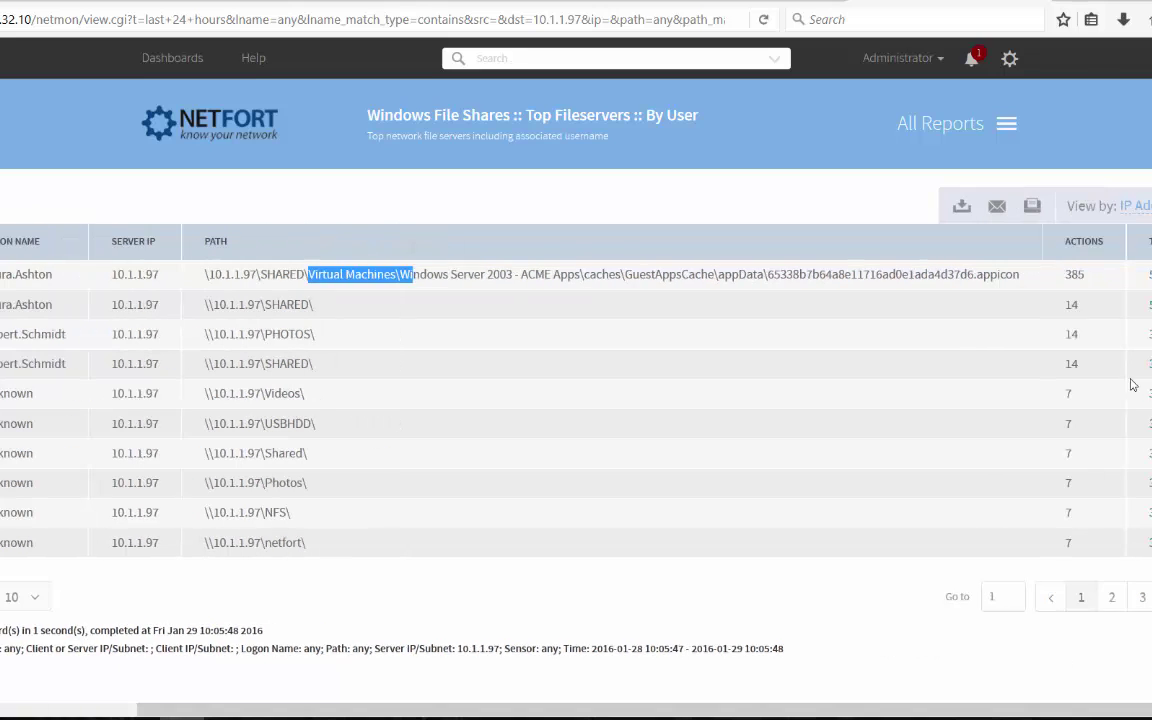
pyautogui.hscroll(-5, 820, 709)
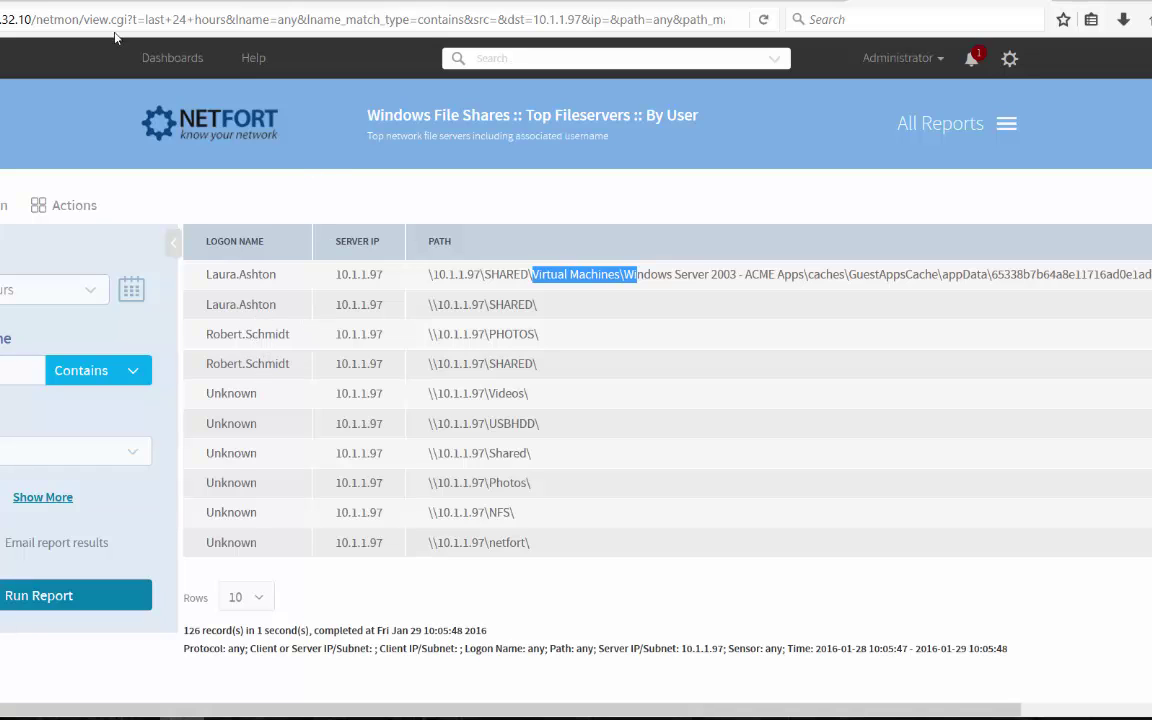
# - Return to the dashboard and search for the file name "company" over the last 24 hours
pyautogui.click(183, 122)
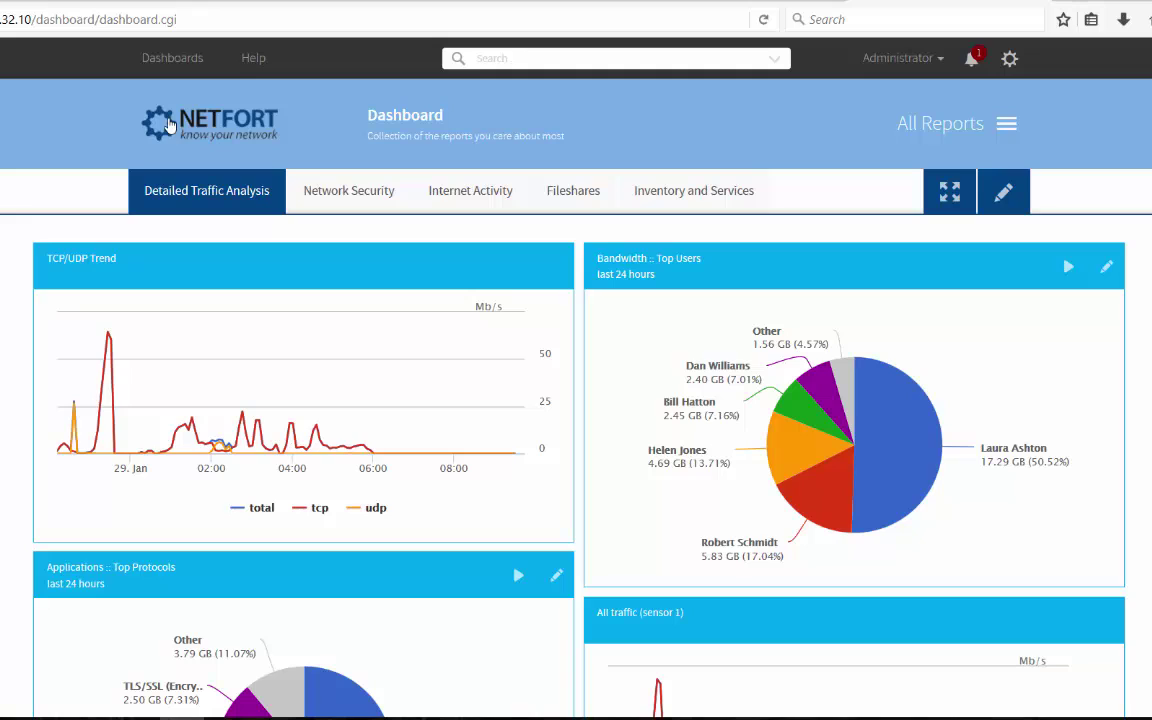
pyautogui.click(781, 66)
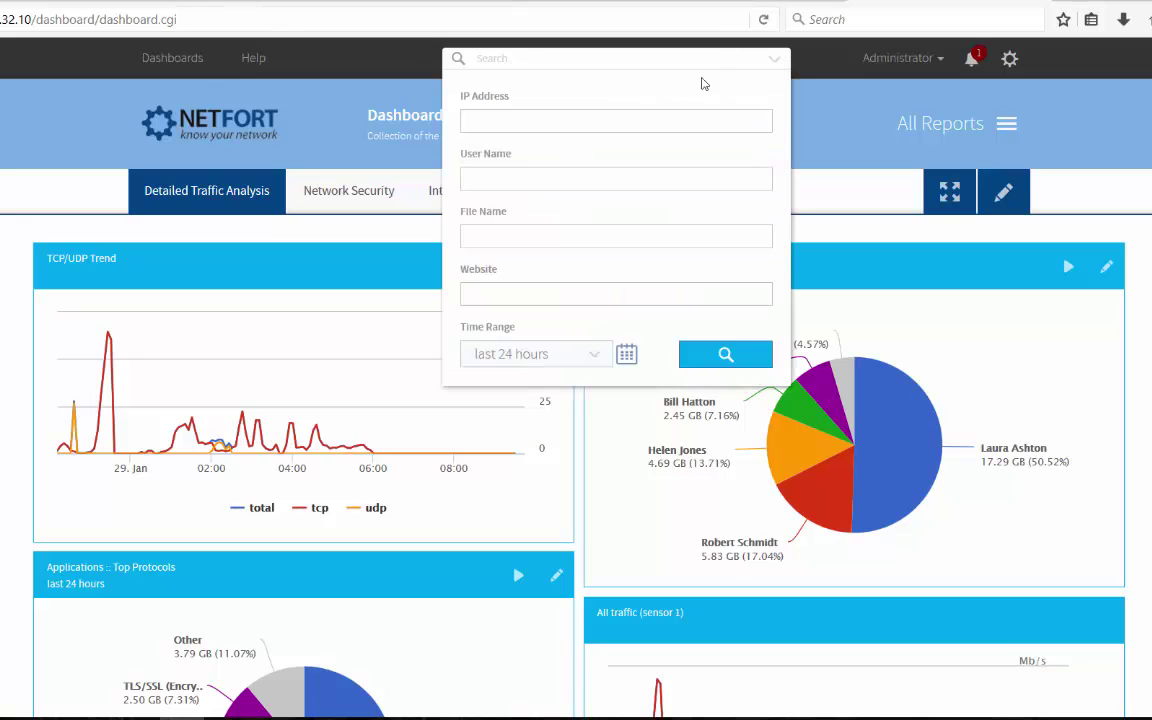
pyautogui.click(528, 240)
pyautogui.write('com')
pyautogui.write('pnay')
pyautogui.press('BackSpace')
pyautogui.press('BackSpace')
pyautogui.press('BackSpace')
pyautogui.write('an')
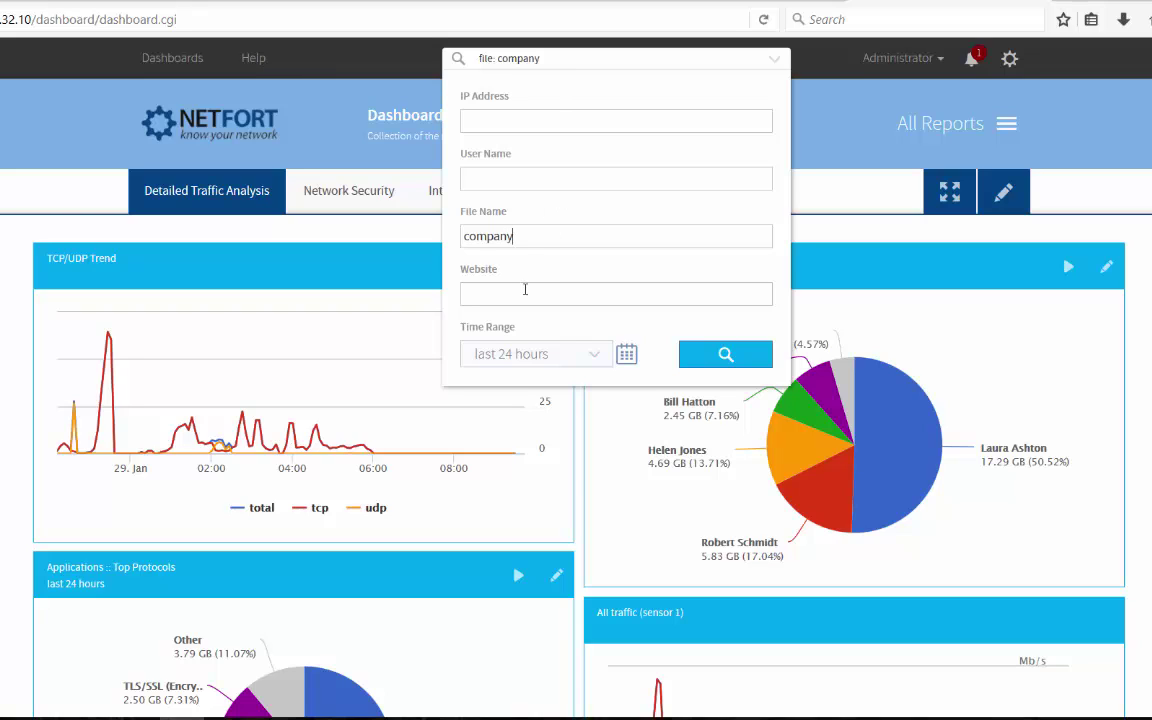
pyautogui.click(720, 360)
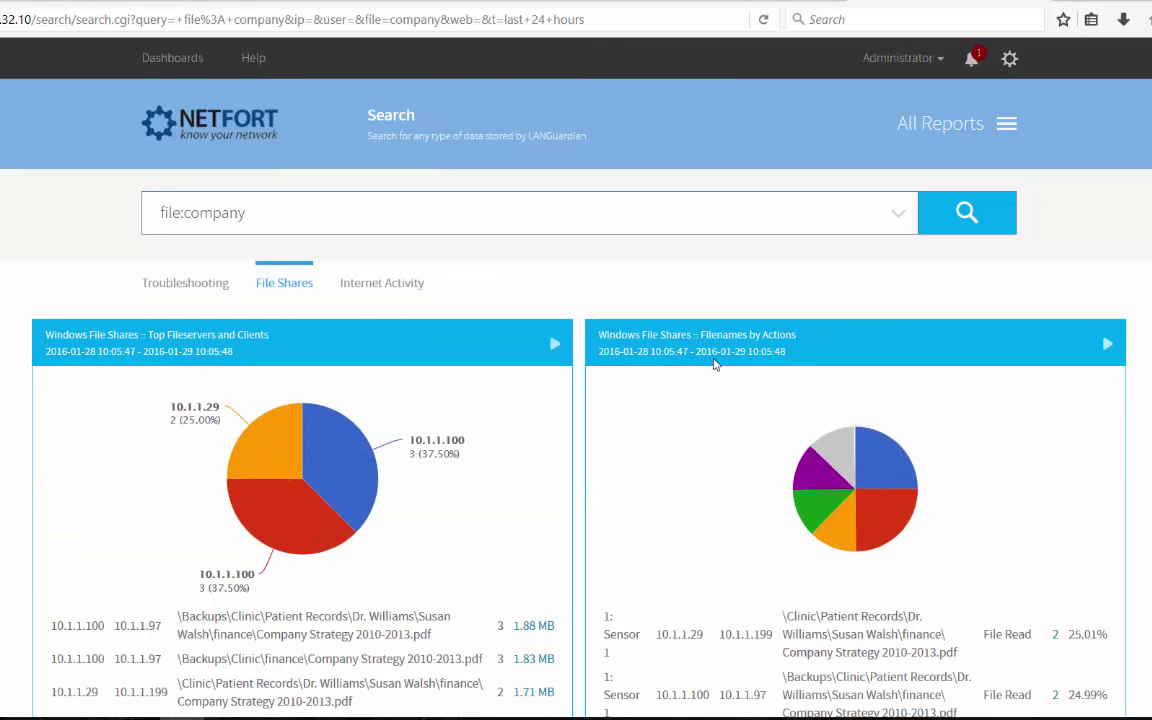
# - Open the 1.88 MB Company Strategy 2010-2013.pdf entry under Top Fileservers and Clients, and show its actions by user
pyautogui.scroll(-4, 709, 369)
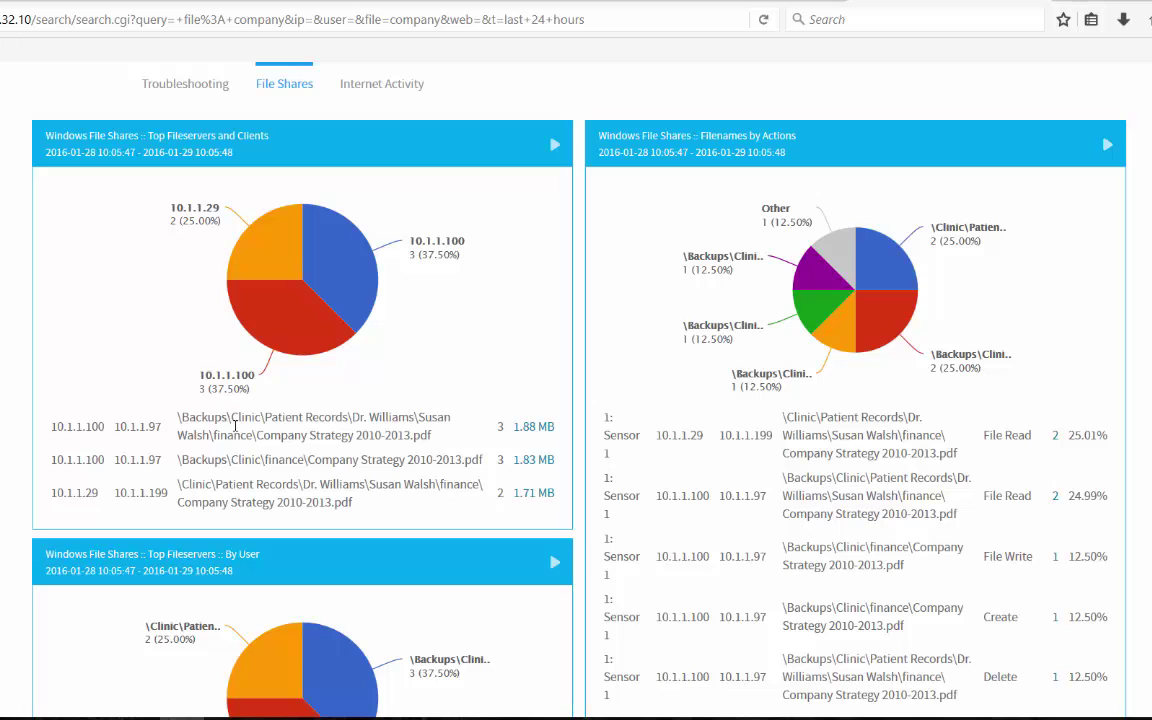
pyautogui.scroll(-2, 228, 433)
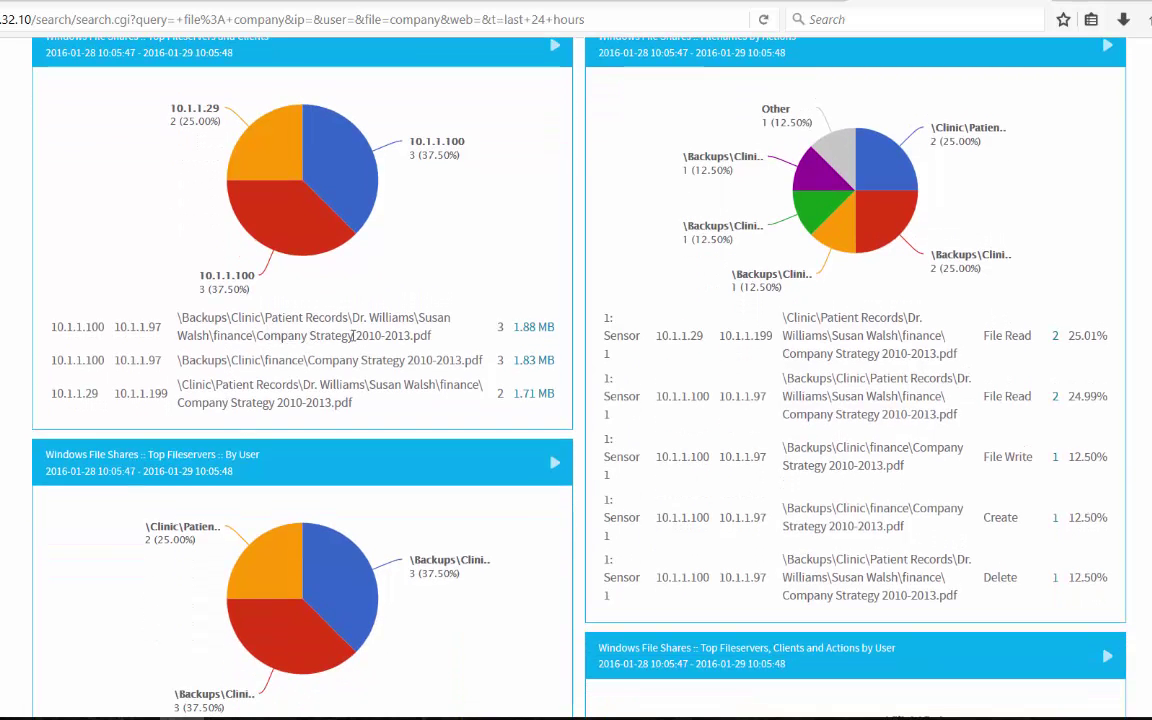
pyautogui.click(545, 330)
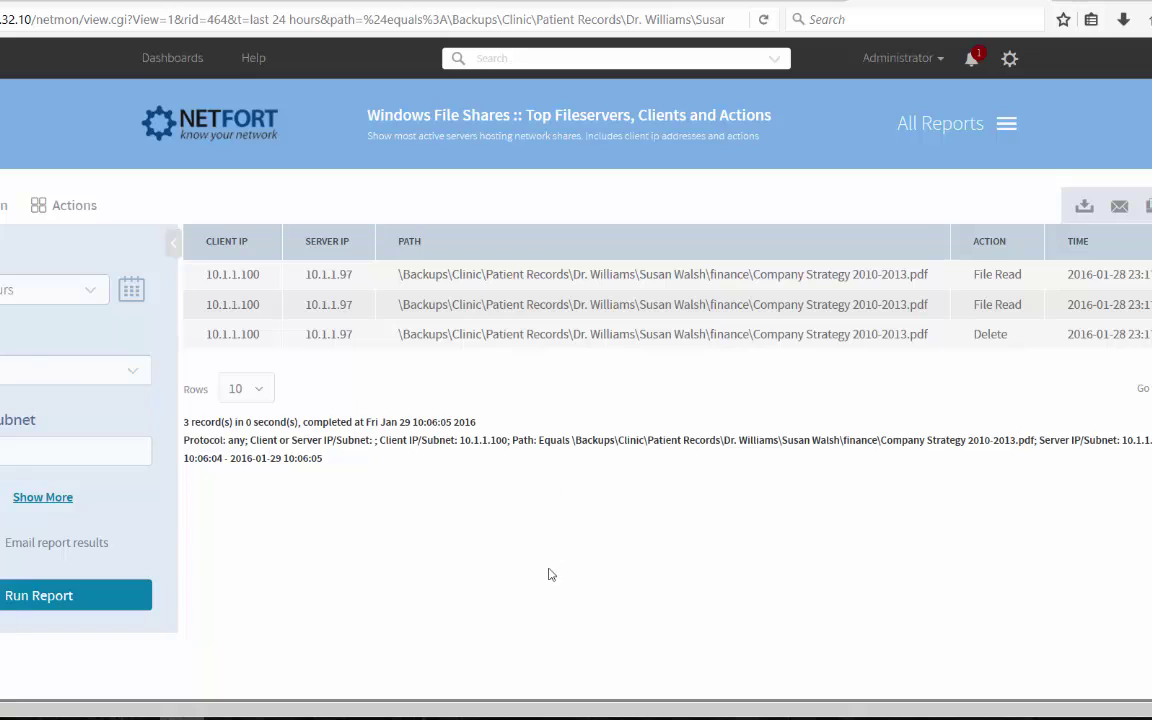
pyautogui.moveTo(506, 702); pyautogui.dragTo(612, 712)
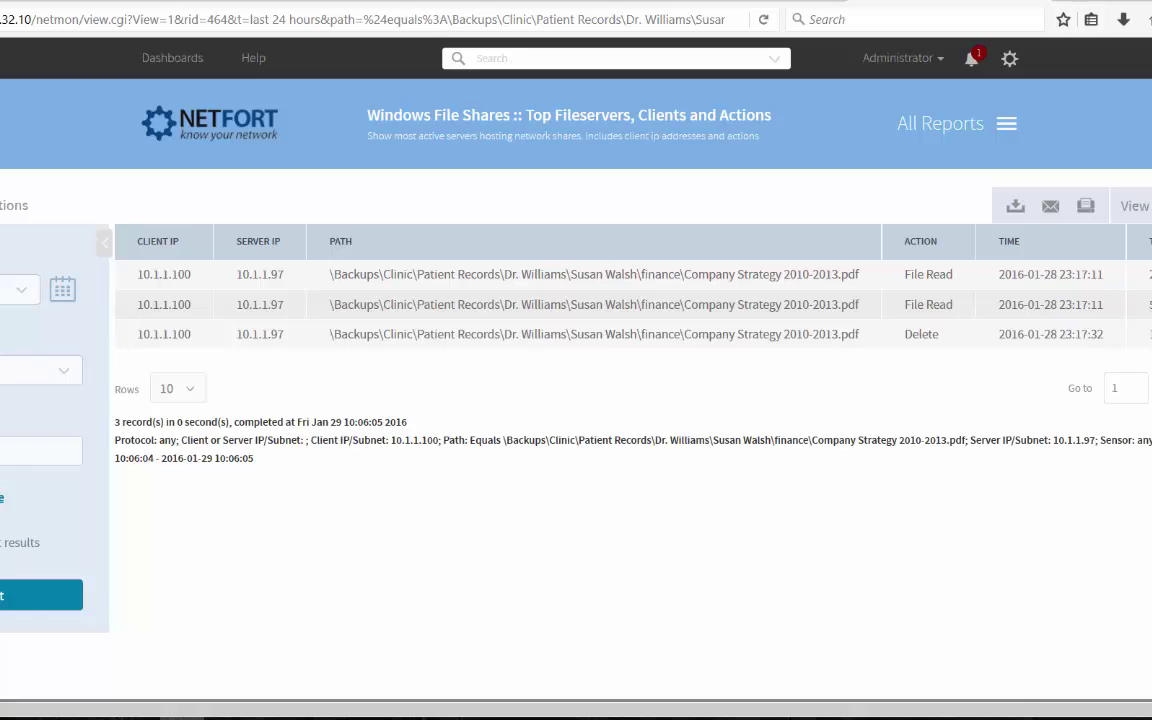
pyautogui.click(827, 278)
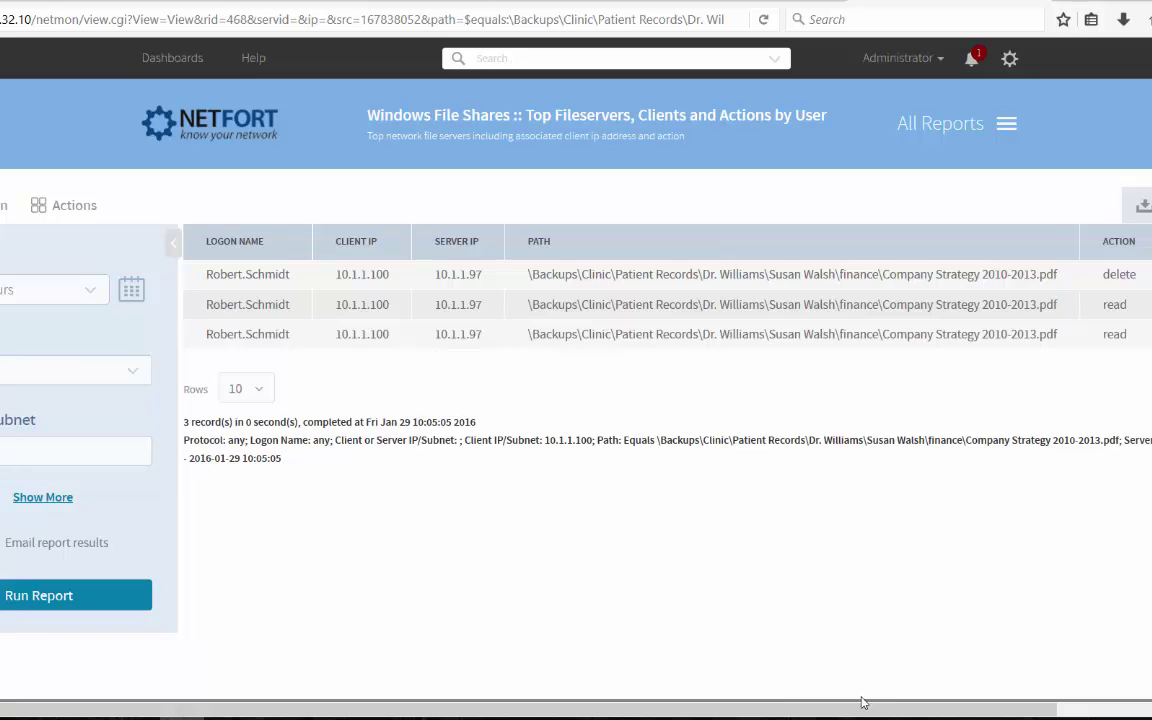
# - Examine the user, action and time columns, highlighting the date and time of the file's delete event
pyautogui.moveTo(862, 703); pyautogui.dragTo(985, 703)
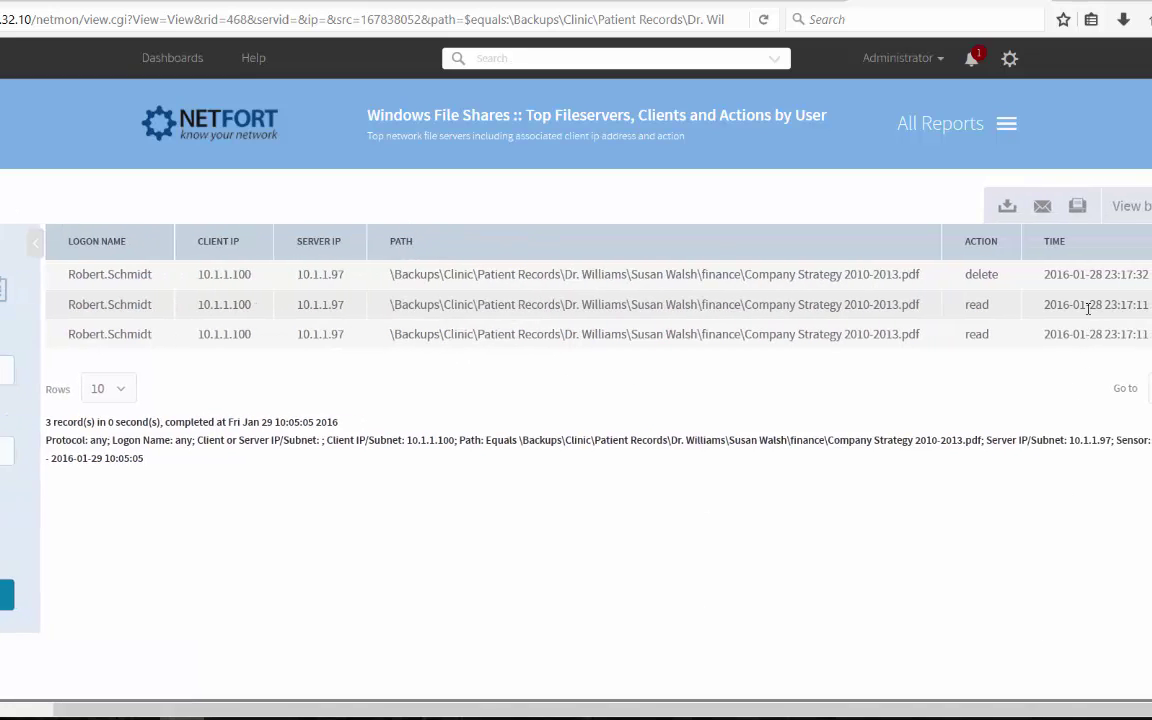
pyautogui.moveTo(1148, 274); pyautogui.dragTo(1048, 290)
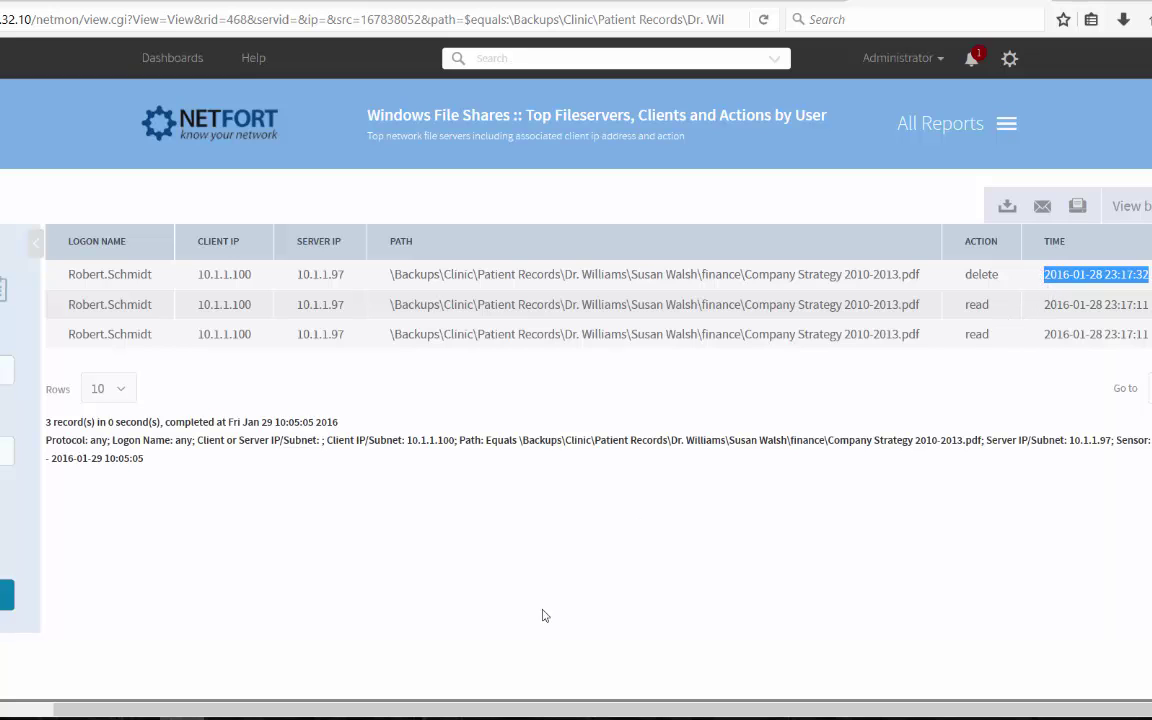
pyautogui.moveTo(594, 711); pyautogui.dragTo(760, 681)
pyautogui.click(1066, 271)
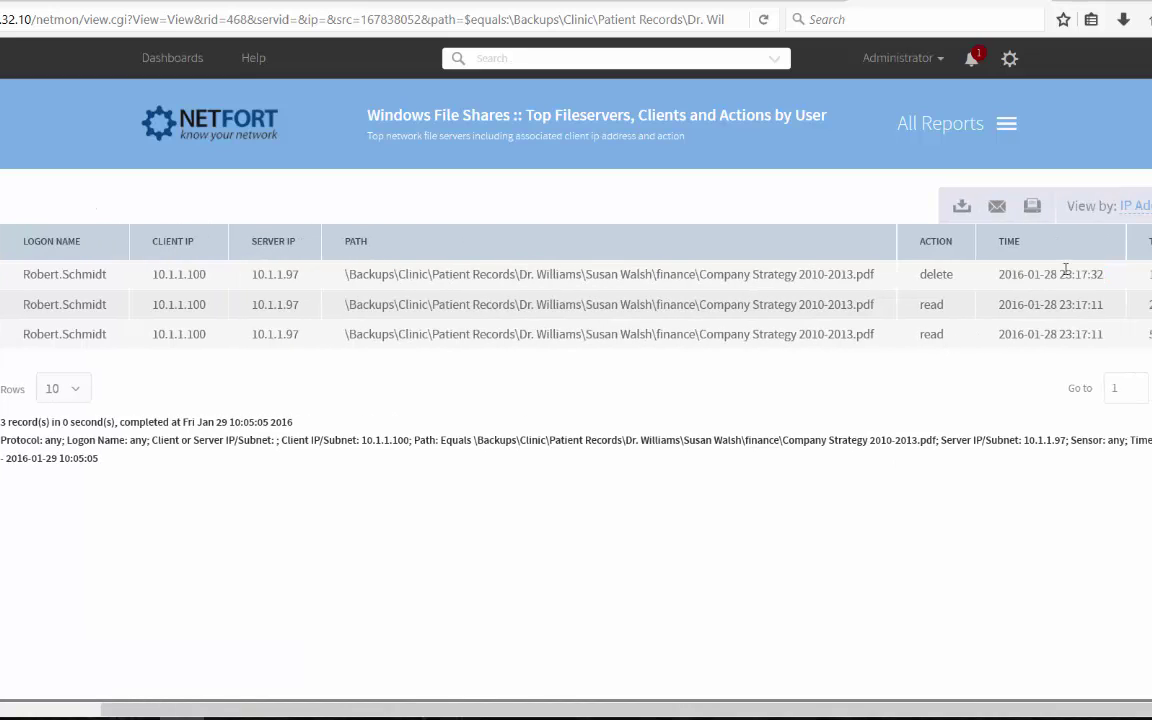
pyautogui.doubleClick(1052, 274)
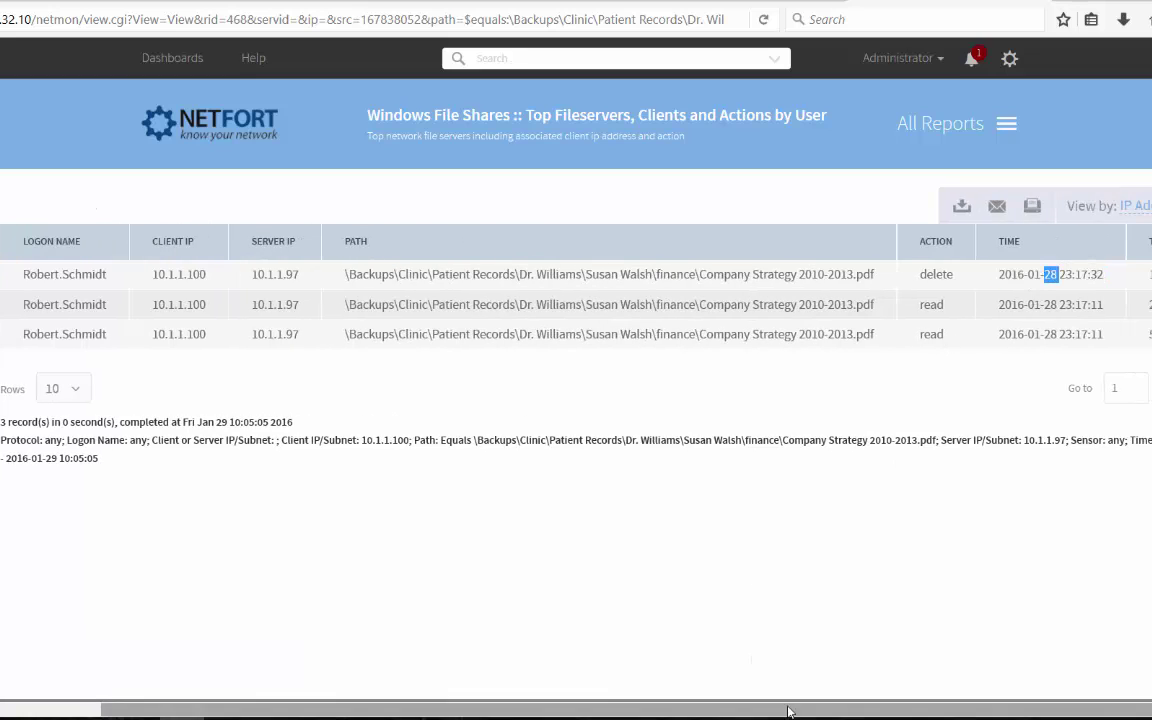
pyautogui.moveTo(789, 710); pyautogui.dragTo(560, 704)
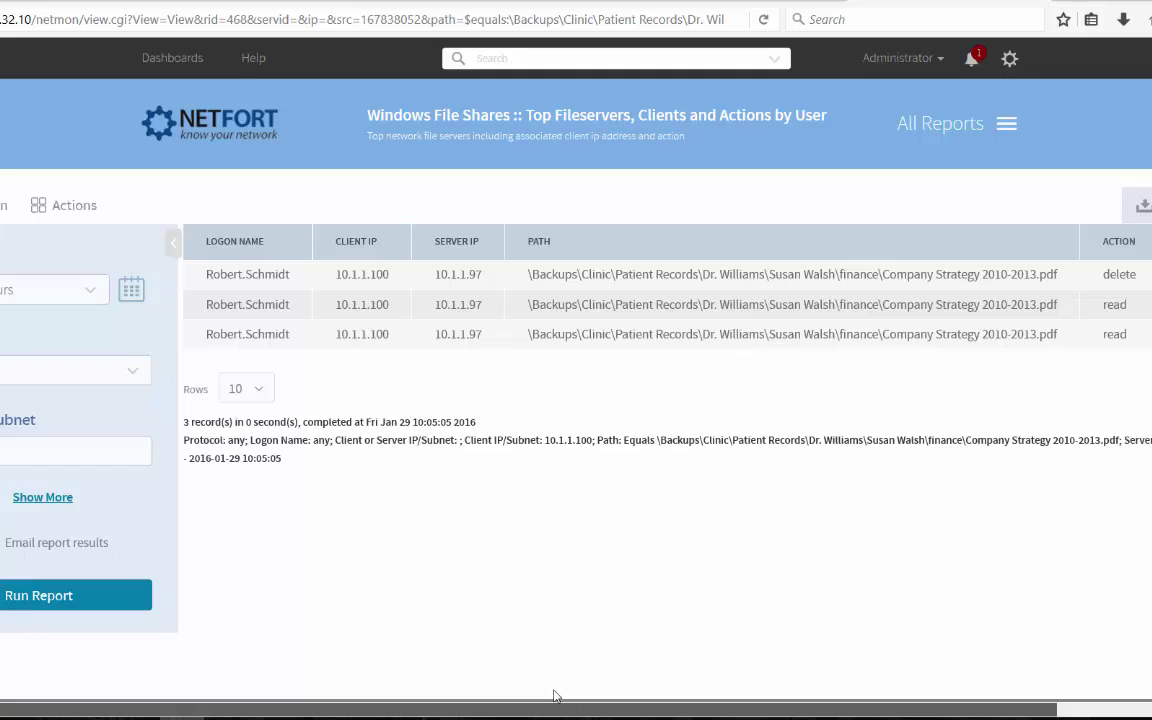
# - Go back to the dashboard, open the E-mail module reports, and run SMTP Events (Emails with Attachments) for the last 24 hours
pyautogui.click(207, 121)
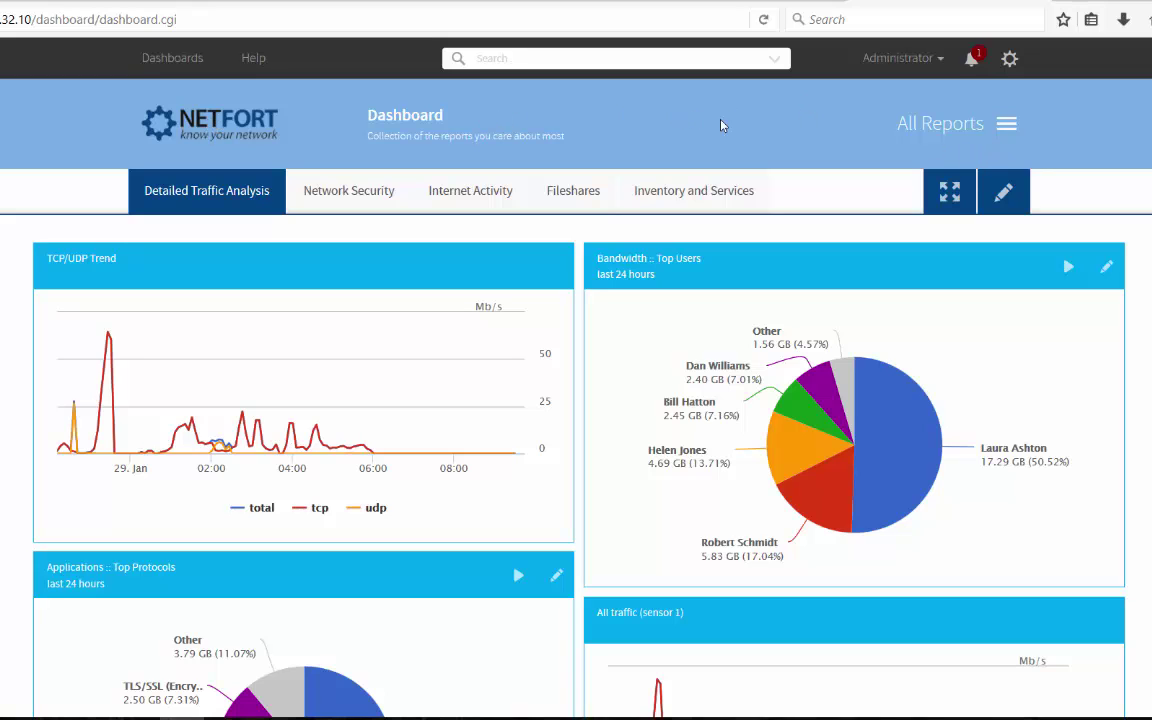
pyautogui.click(1003, 130)
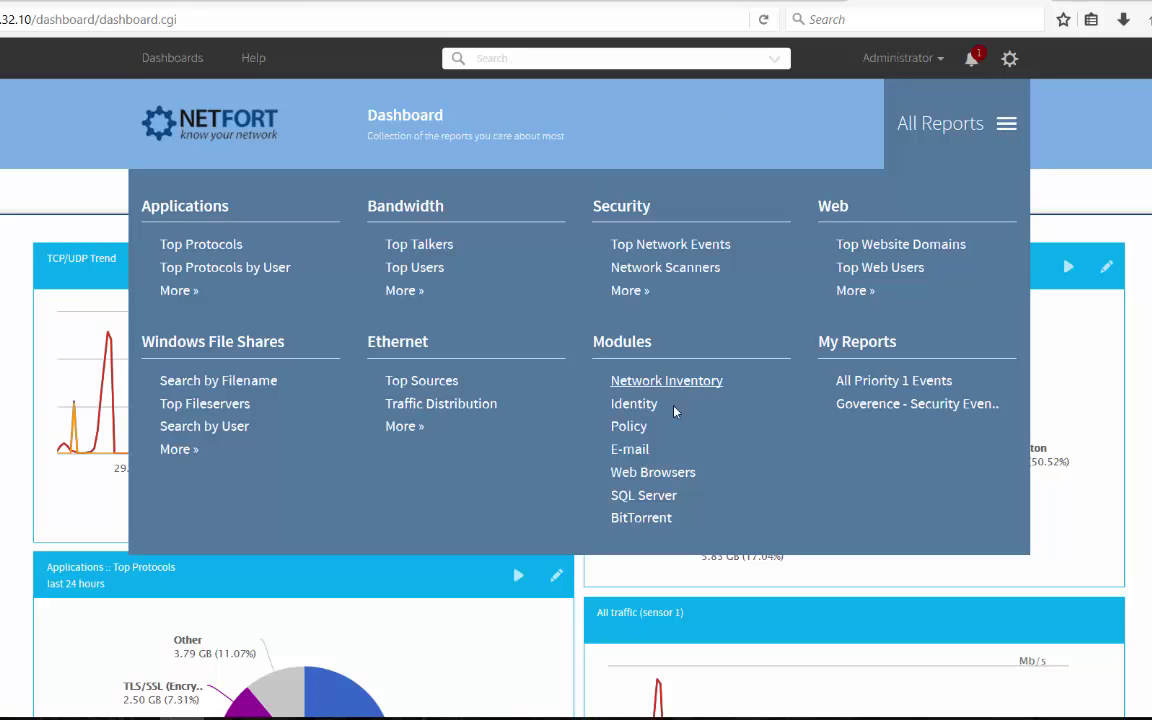
pyautogui.click(630, 450)
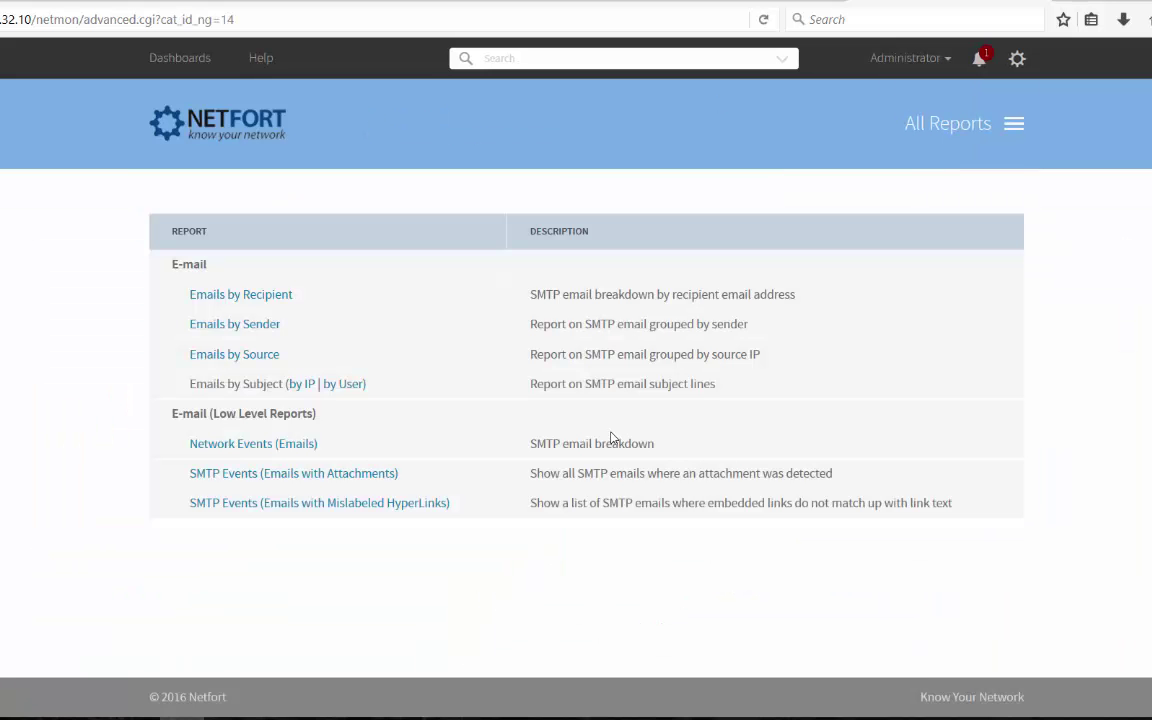
pyautogui.click(263, 475)
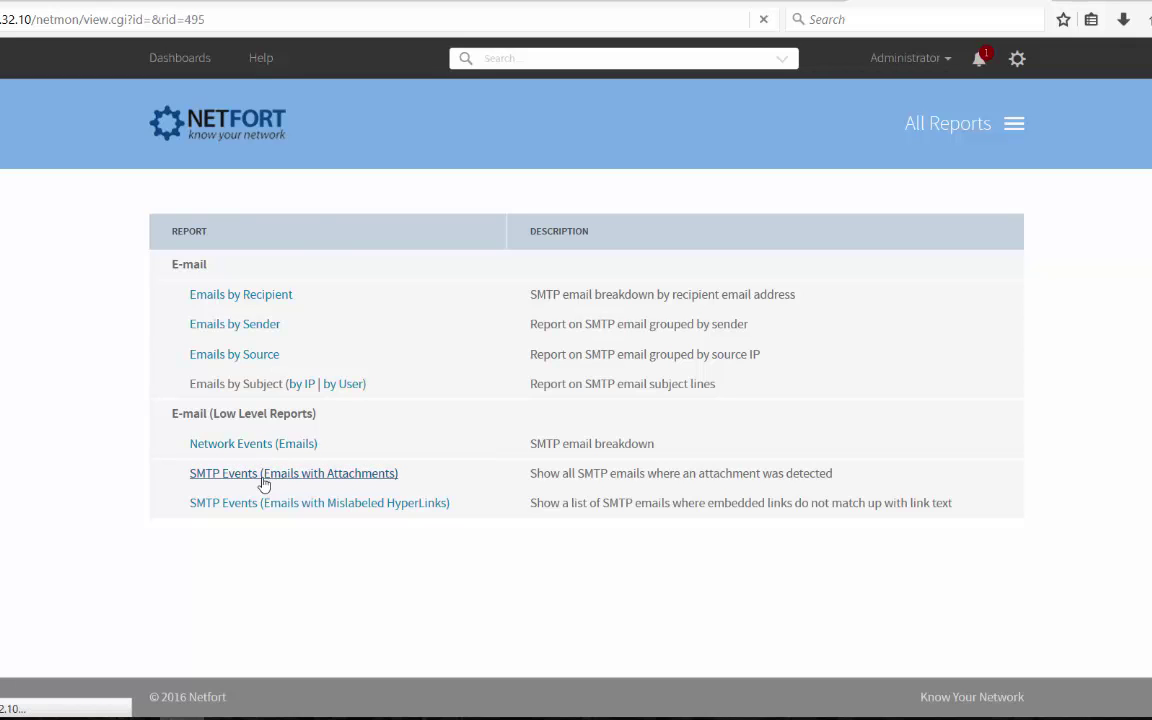
pyautogui.click(280, 596)
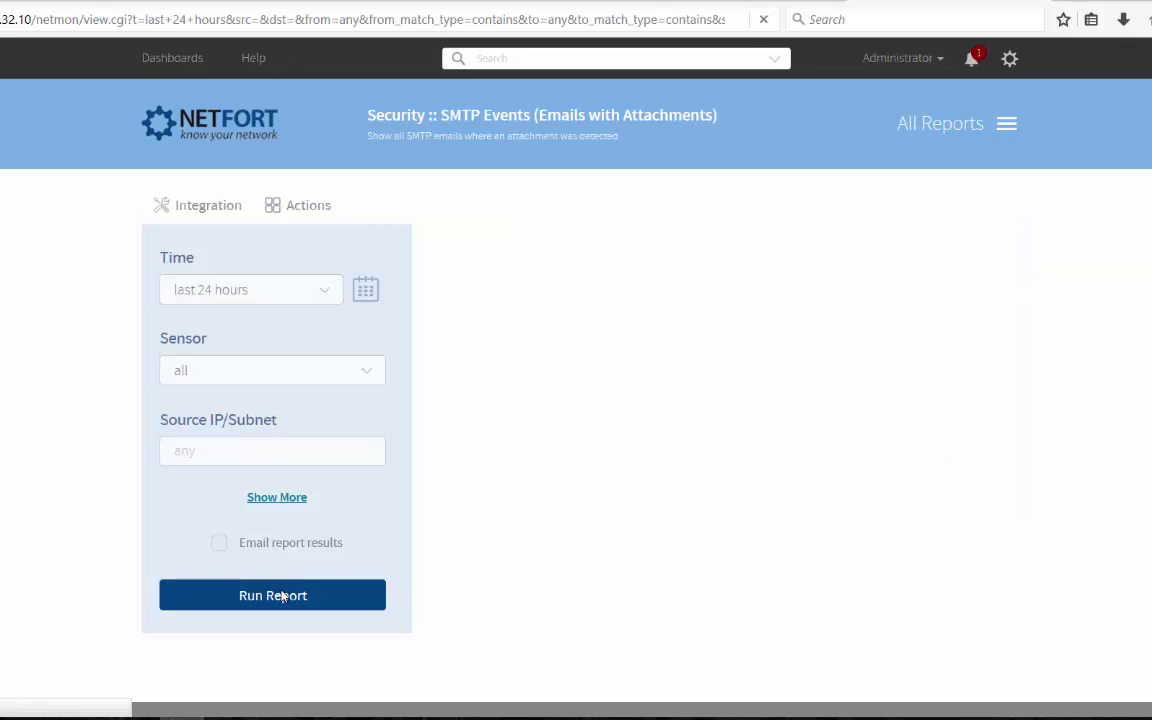
# - Examine the detected email's signature, sender, recipient and subject, and highlight its attachment name
pyautogui.moveTo(314, 274); pyautogui.dragTo(478, 289)
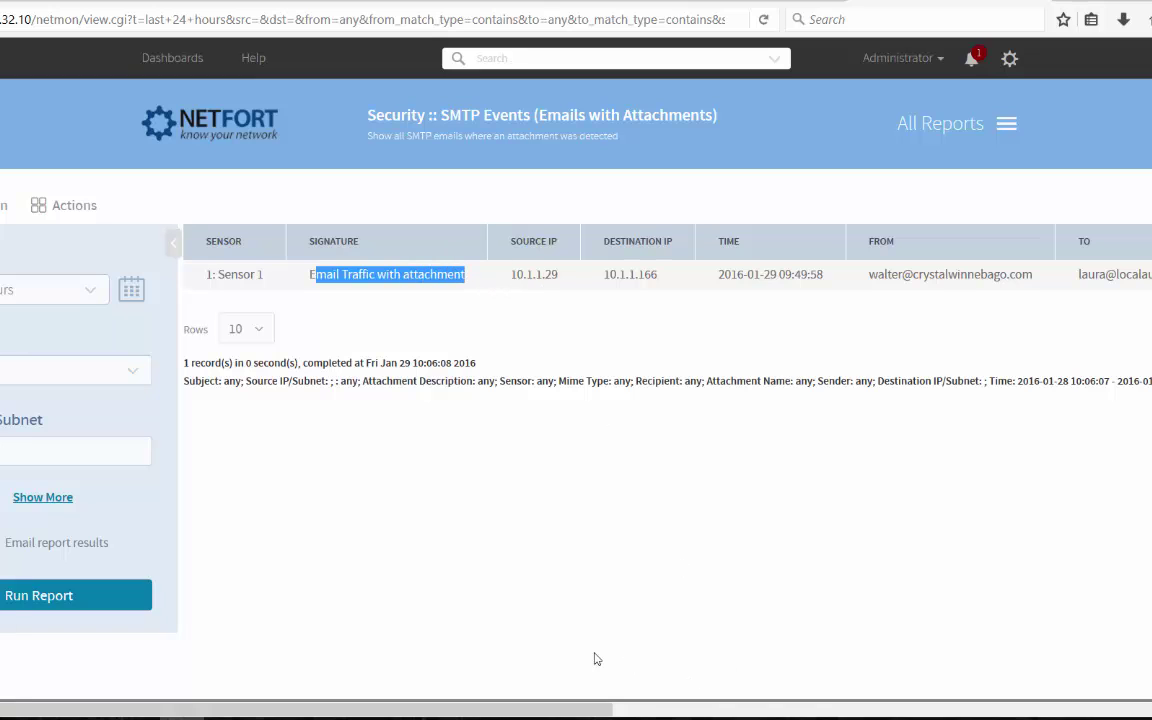
pyautogui.moveTo(586, 712); pyautogui.dragTo(815, 712)
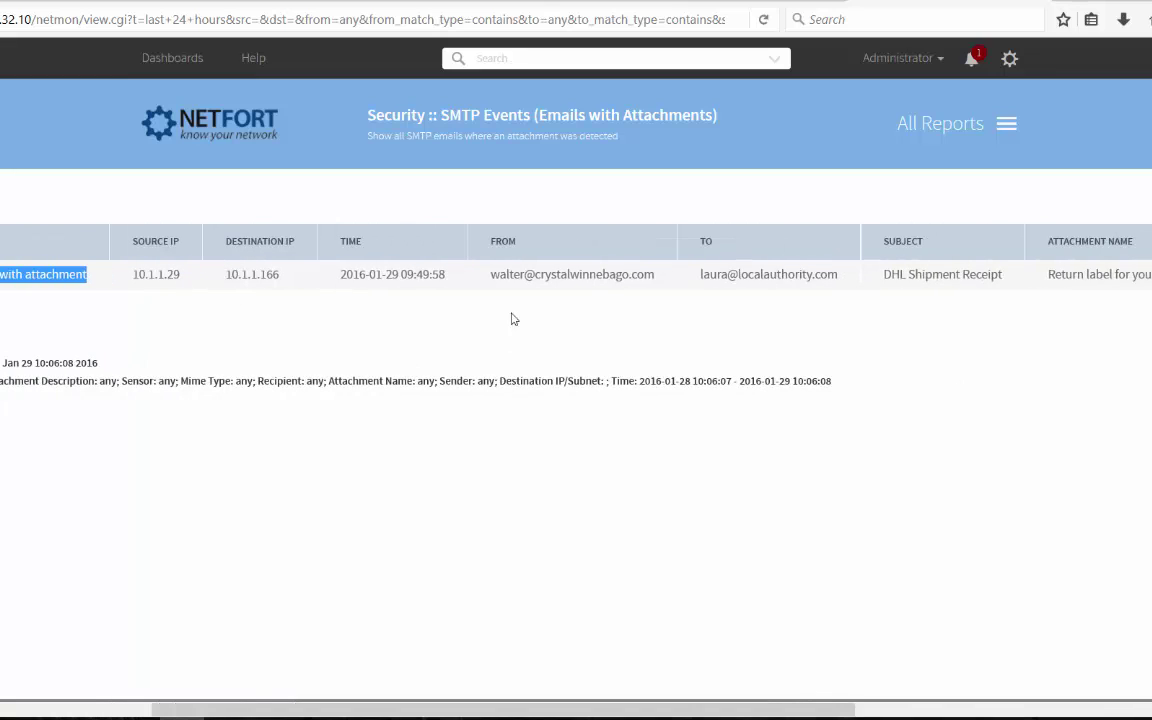
pyautogui.moveTo(617, 712); pyautogui.dragTo(767, 712)
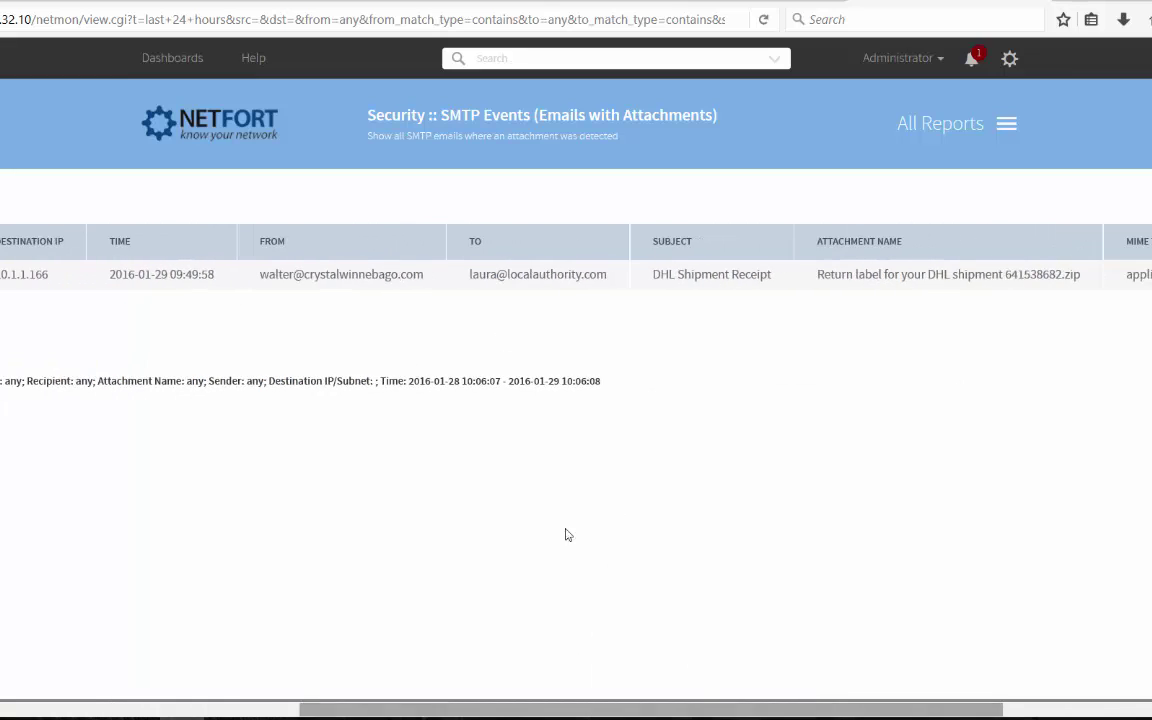
pyautogui.moveTo(684, 275); pyautogui.dragTo(1081, 291)
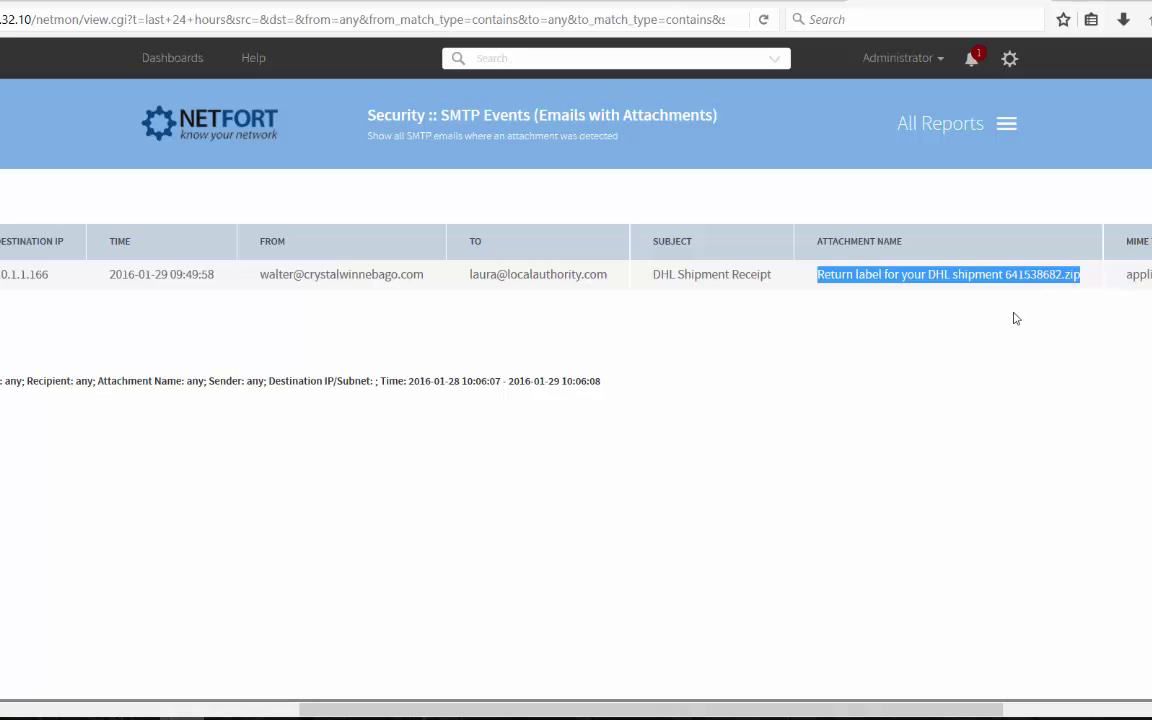
# - Highlight the end of the attachment name, and run the SQL Server report Top MS SQL Statement for the last 24 hours
pyautogui.moveTo(1000, 270); pyautogui.dragTo(1090, 270)
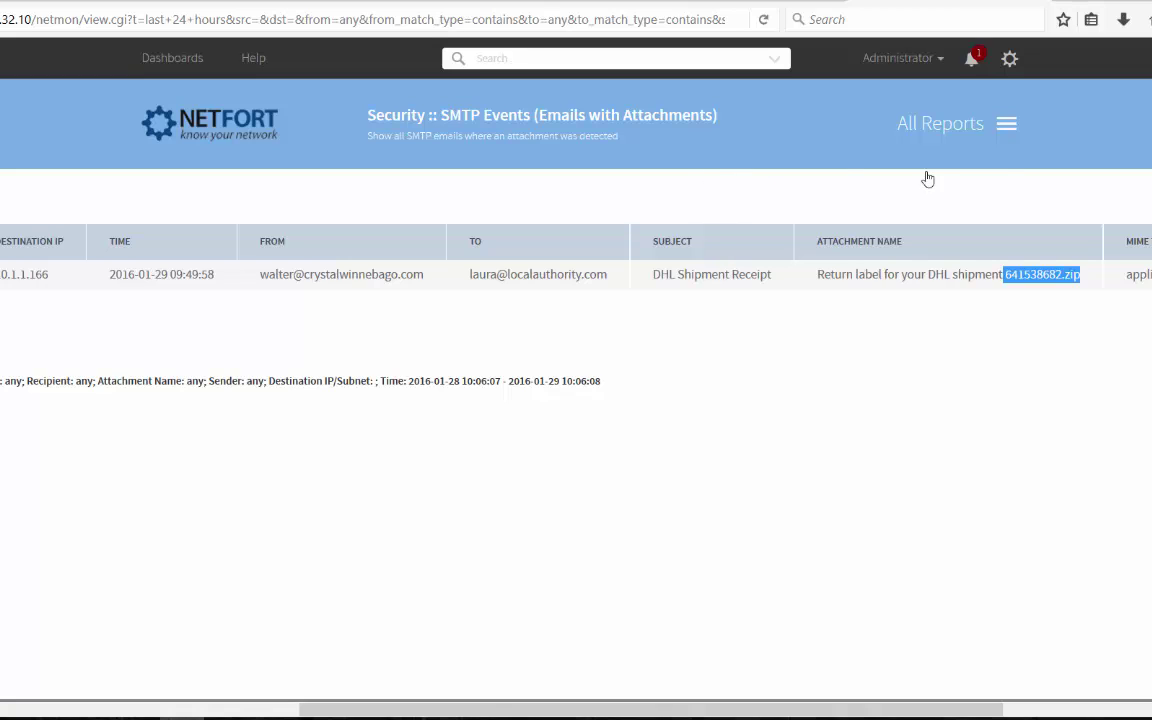
pyautogui.click(1007, 125)
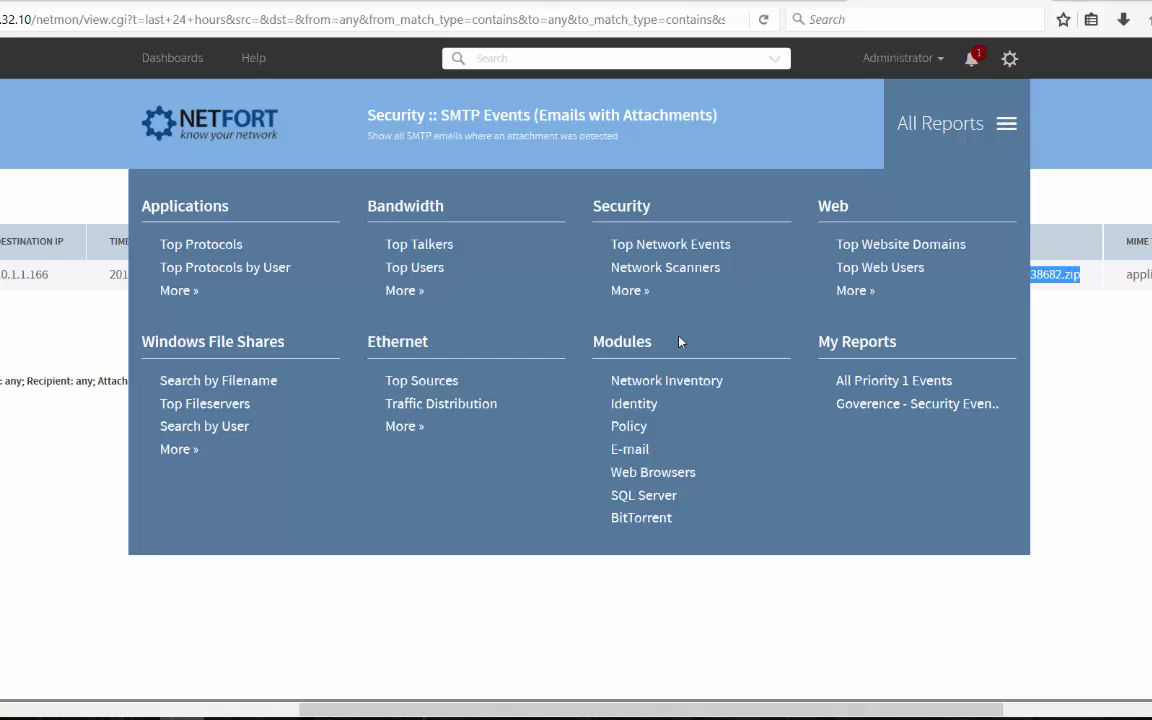
pyautogui.click(645, 496)
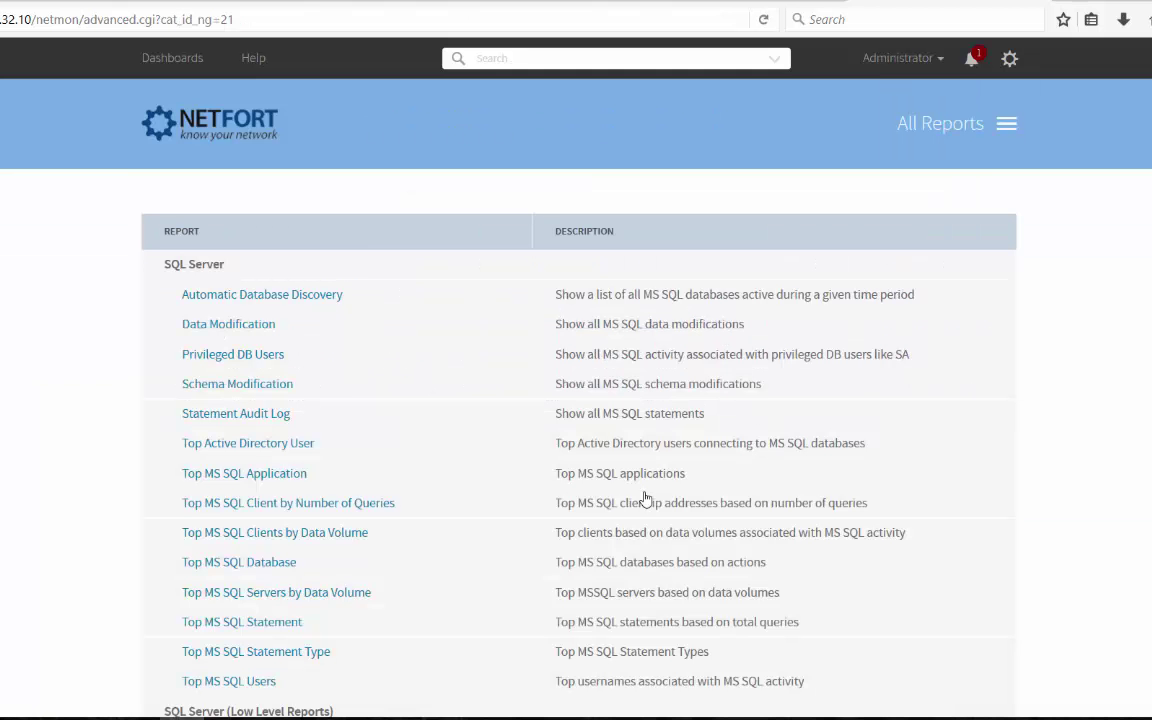
pyautogui.scroll(-2, 580, 358)
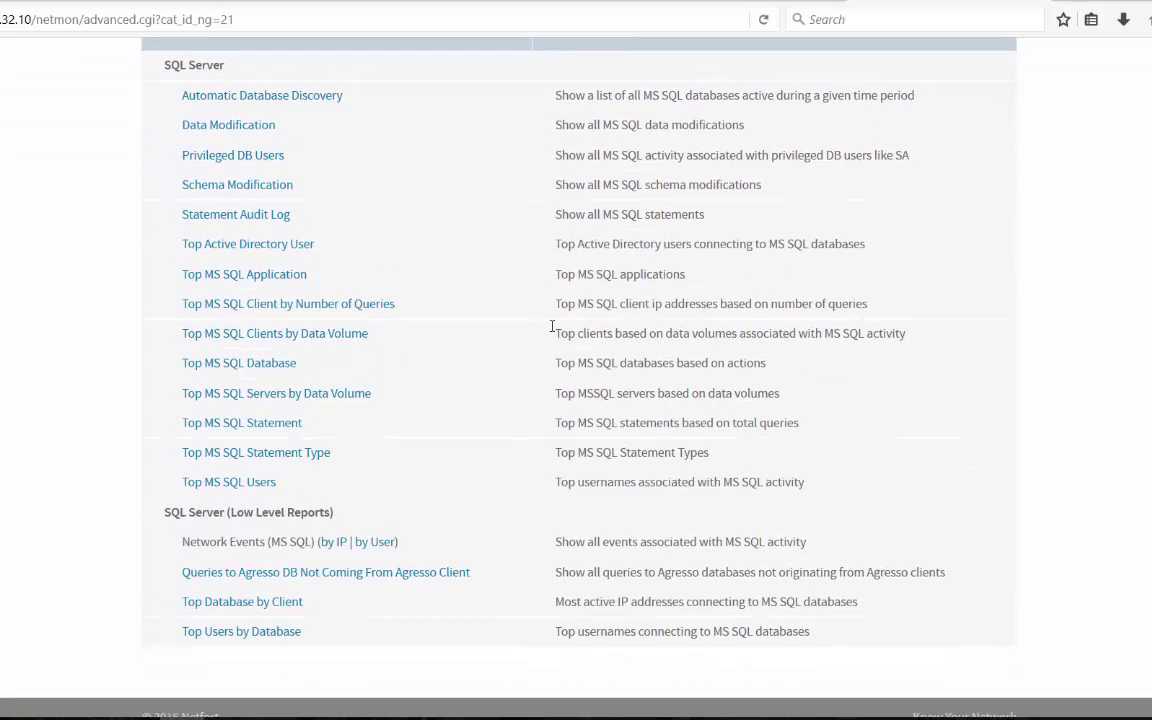
pyautogui.click(287, 425)
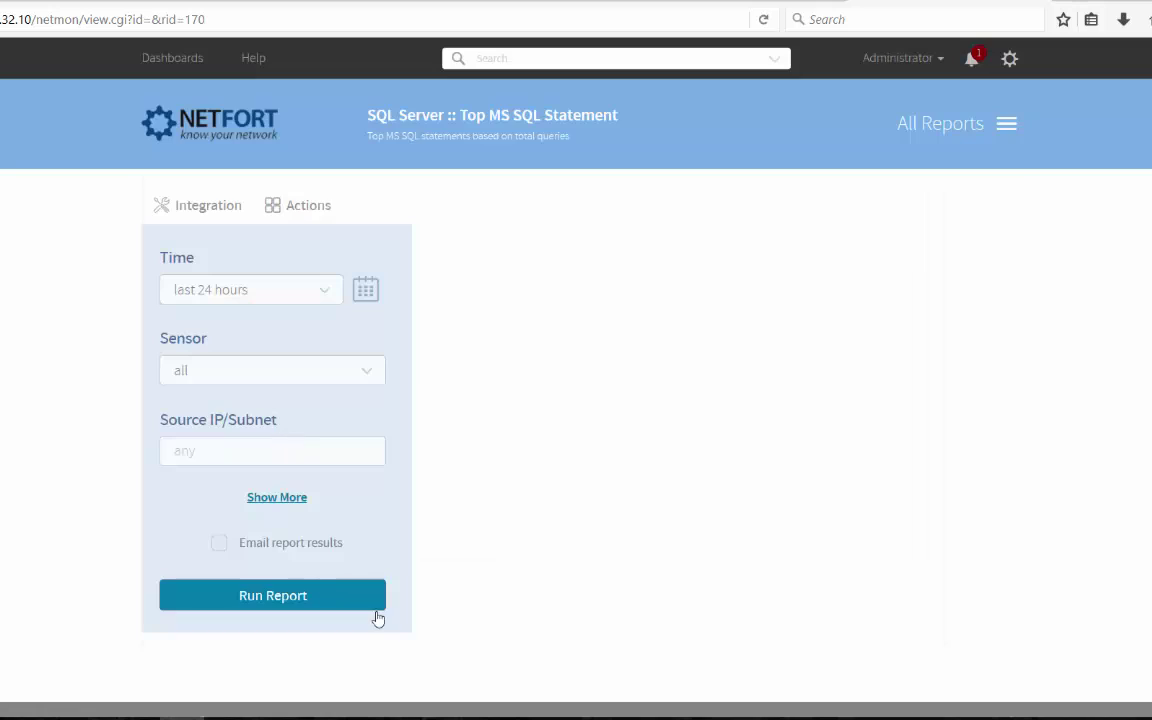
pyautogui.click(336, 607)
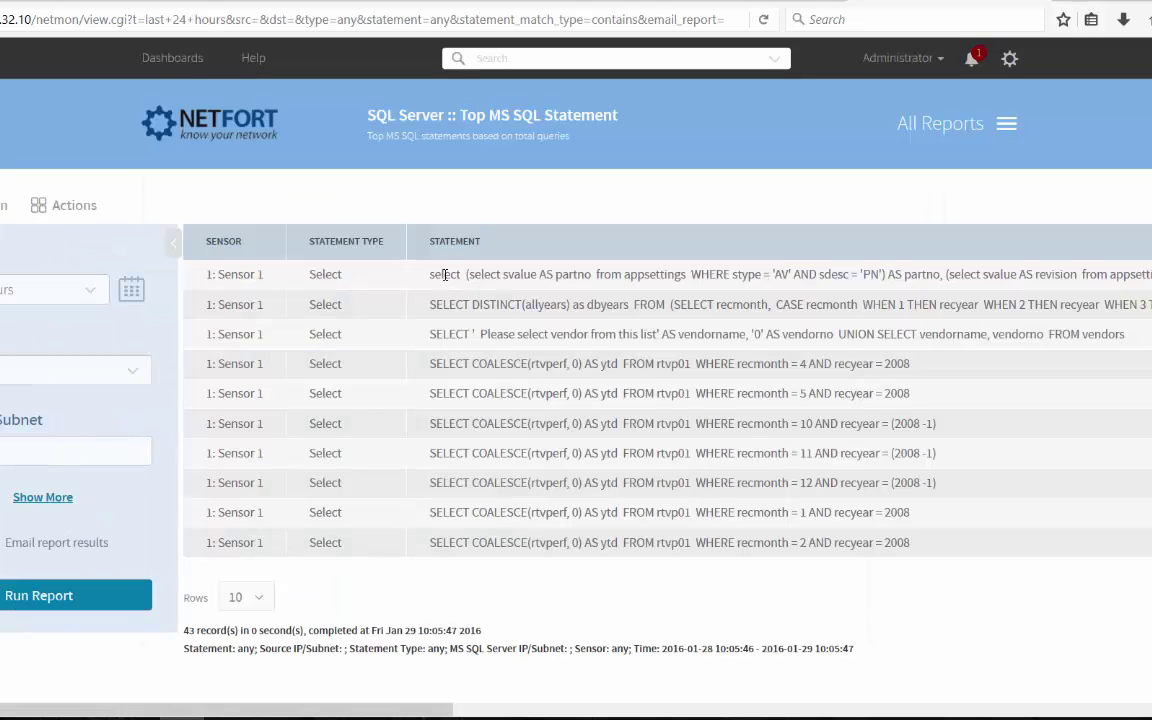
# - Highlight the start of the first listed SQL statement, the partno select from appsettings, and open its network events
pyautogui.moveTo(442, 274); pyautogui.dragTo(591, 274)
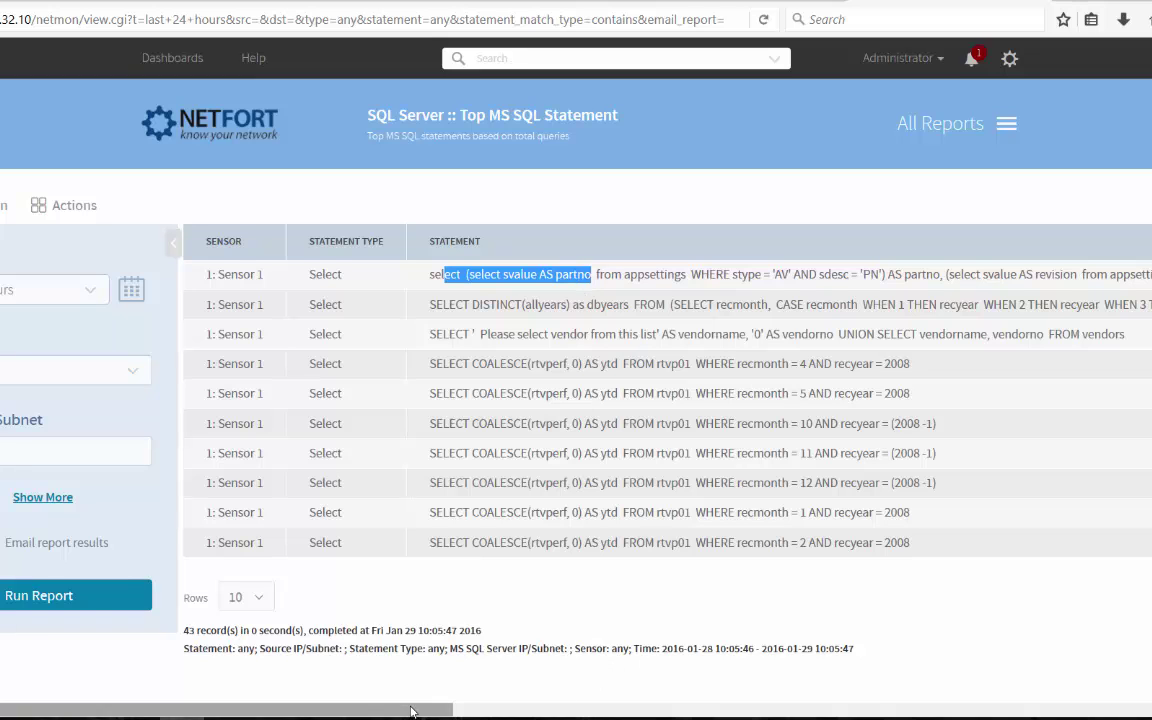
pyautogui.moveTo(428, 712); pyautogui.dragTo(1150, 712)
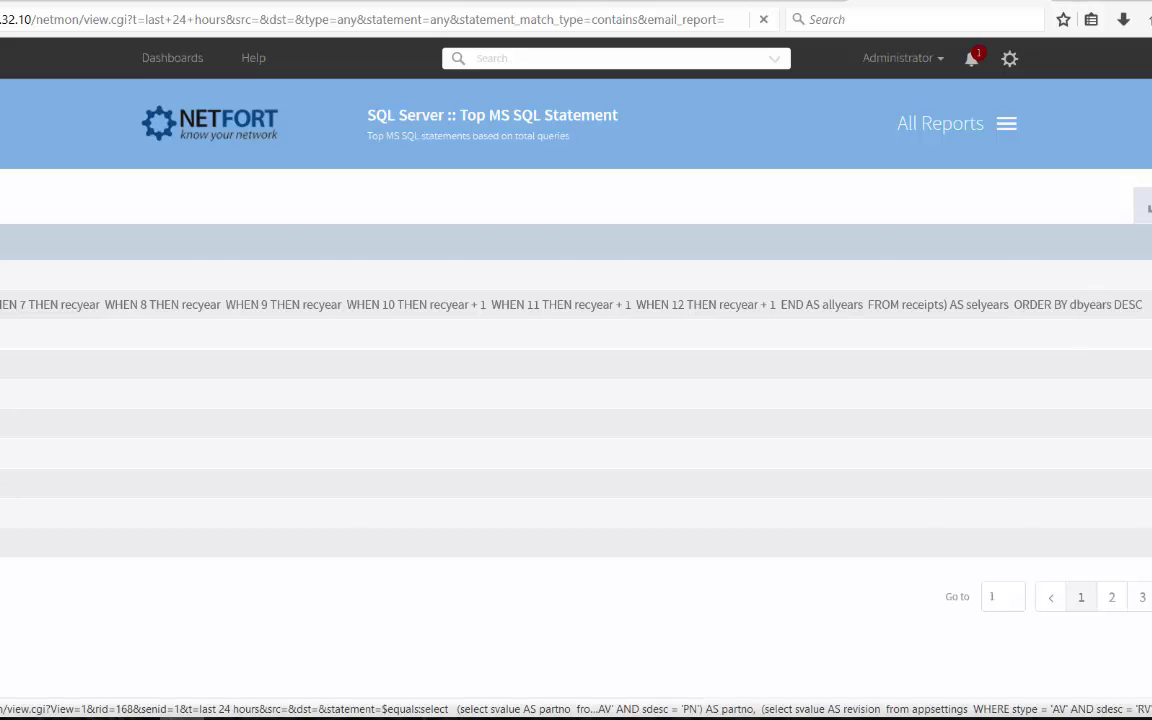
pyautogui.click(500, 304)
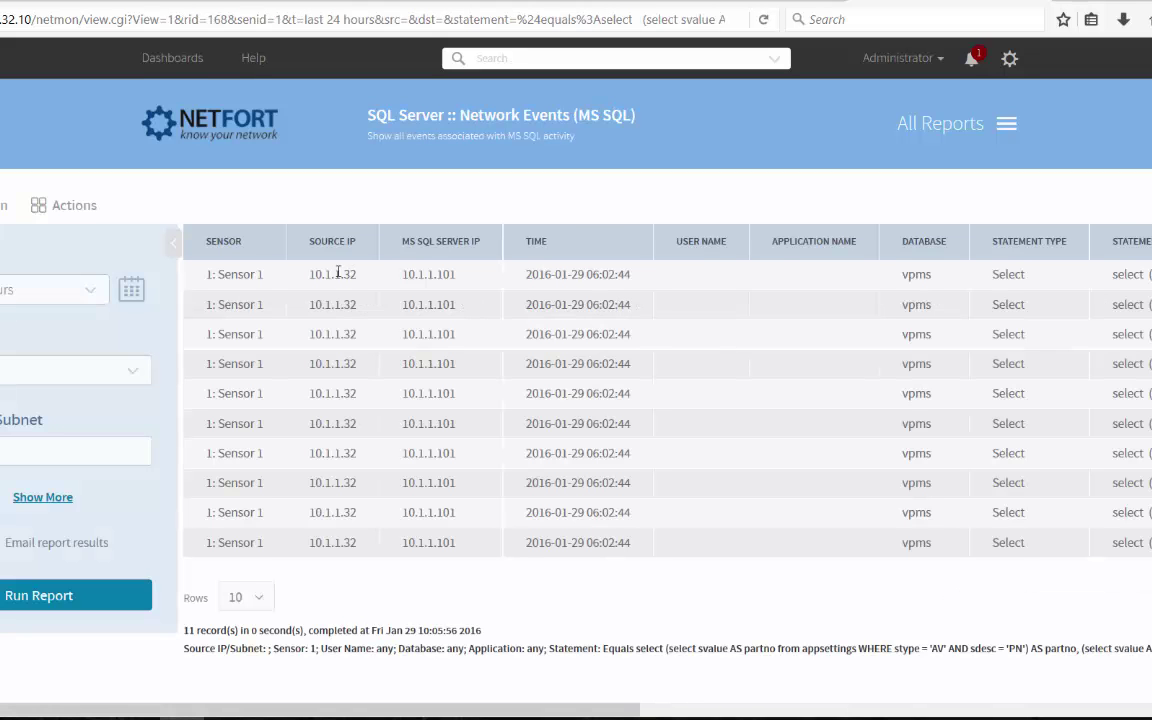
# - Examine the source IP, MS SQL server IP, time and database columns of the statement's events, and return to the dashboard
pyautogui.moveTo(341, 274); pyautogui.dragTo(334, 274)
pyautogui.moveTo(640, 712); pyautogui.dragTo(560, 705)
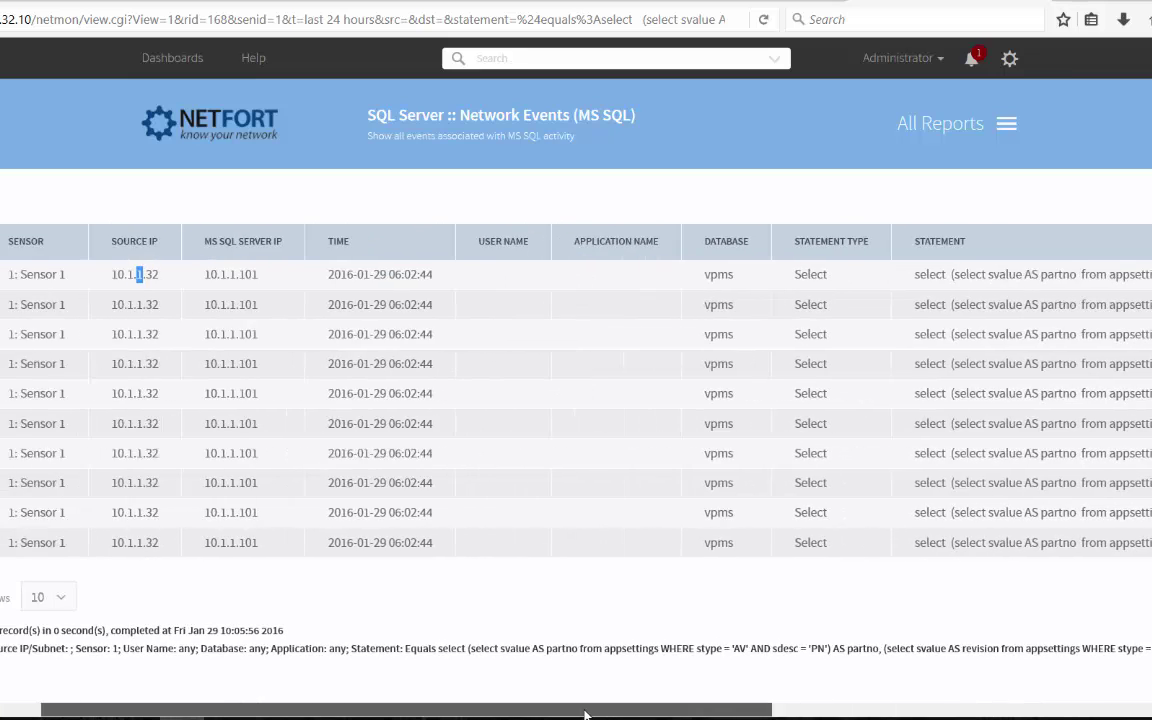
pyautogui.moveTo(193, 274); pyautogui.dragTo(187, 274)
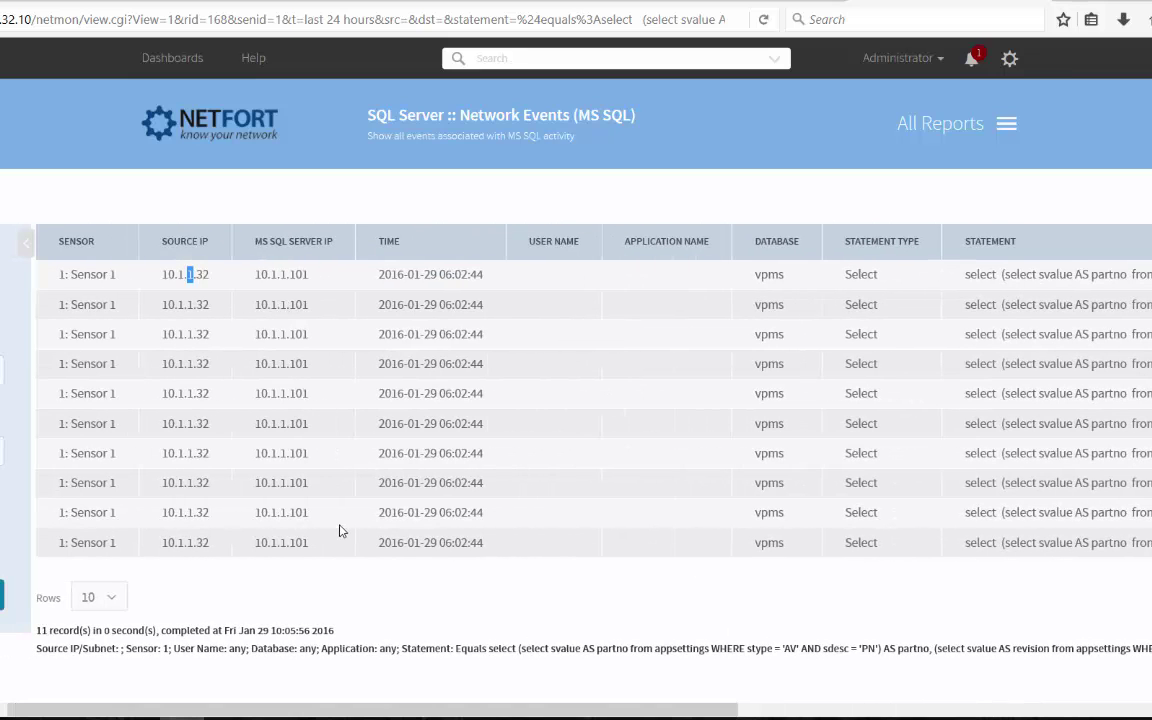
pyautogui.moveTo(625, 716); pyautogui.dragTo(526, 714)
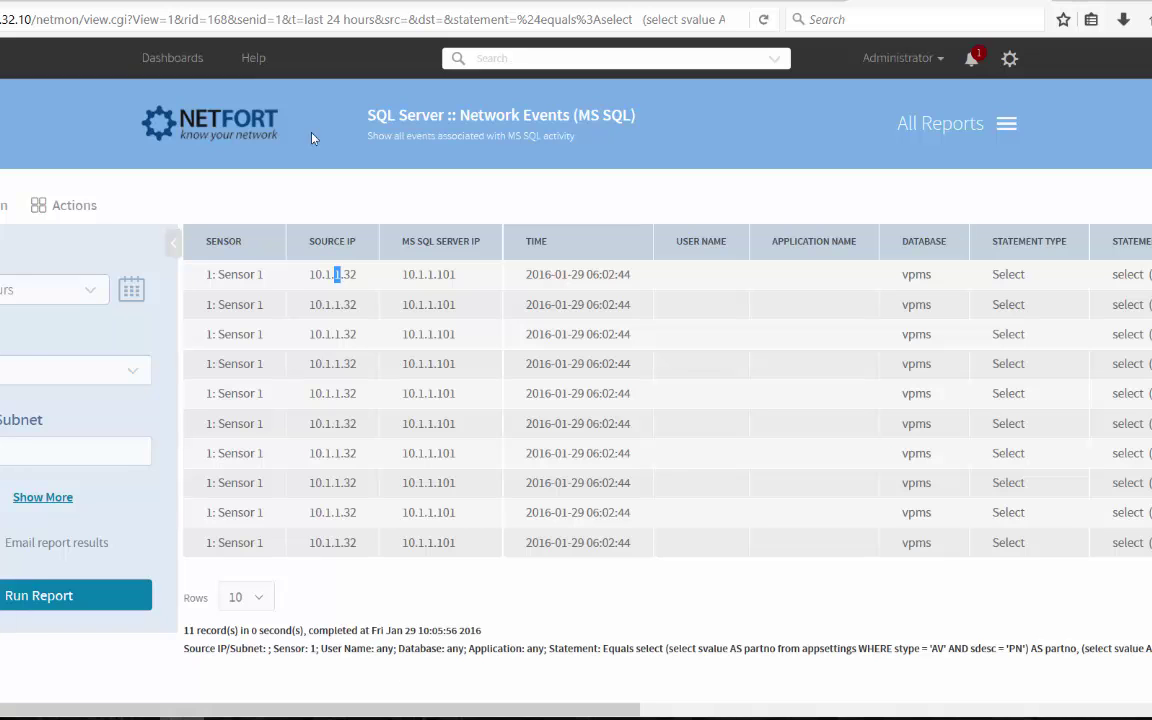
pyautogui.click(224, 134)
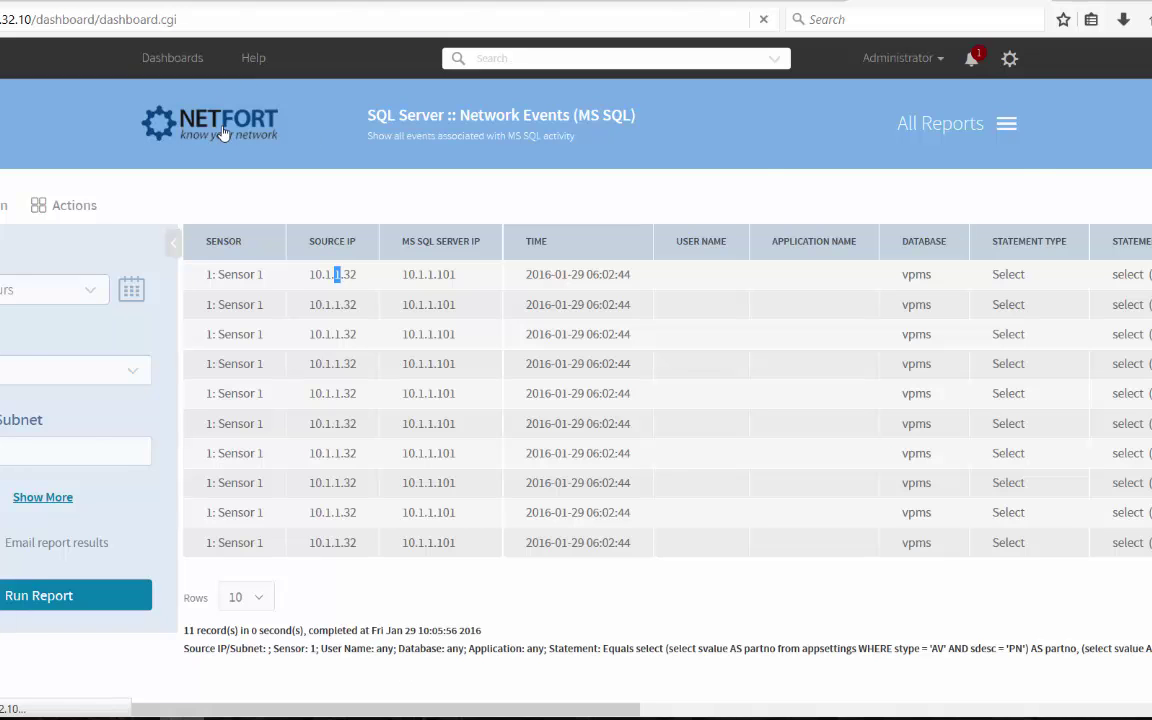